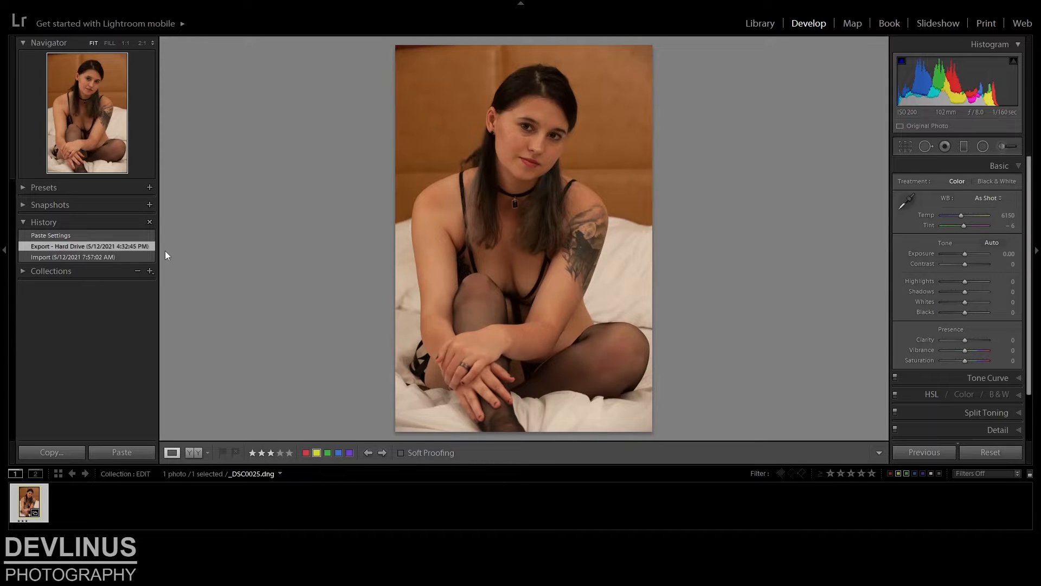
Paste the copied develop settings onto the photo, and copy its settings without Local Adjustments, Spot Removal and Crop
left_click(121, 453)
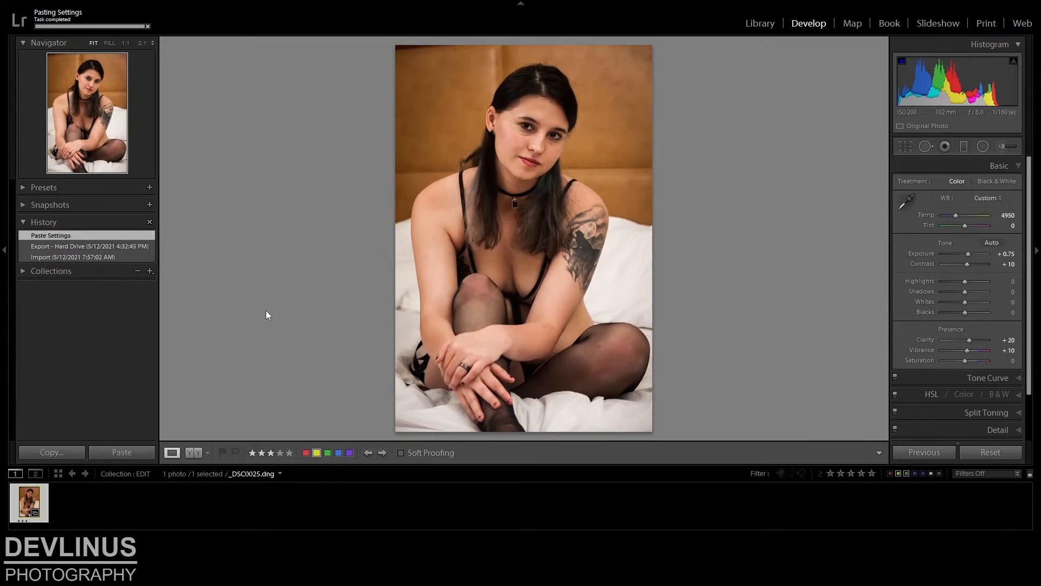
left_click(51, 452)
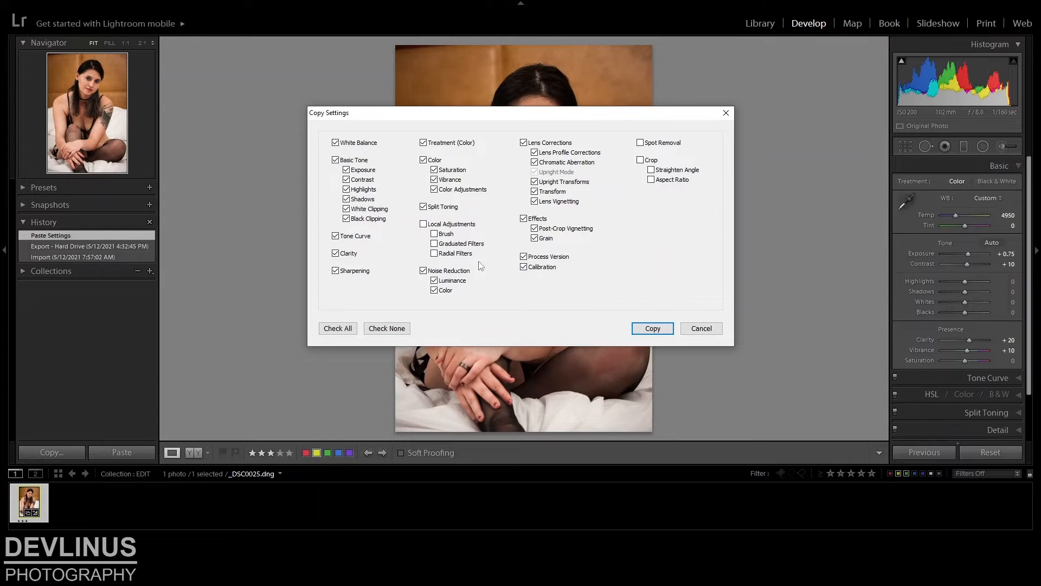
left_click(651, 328)
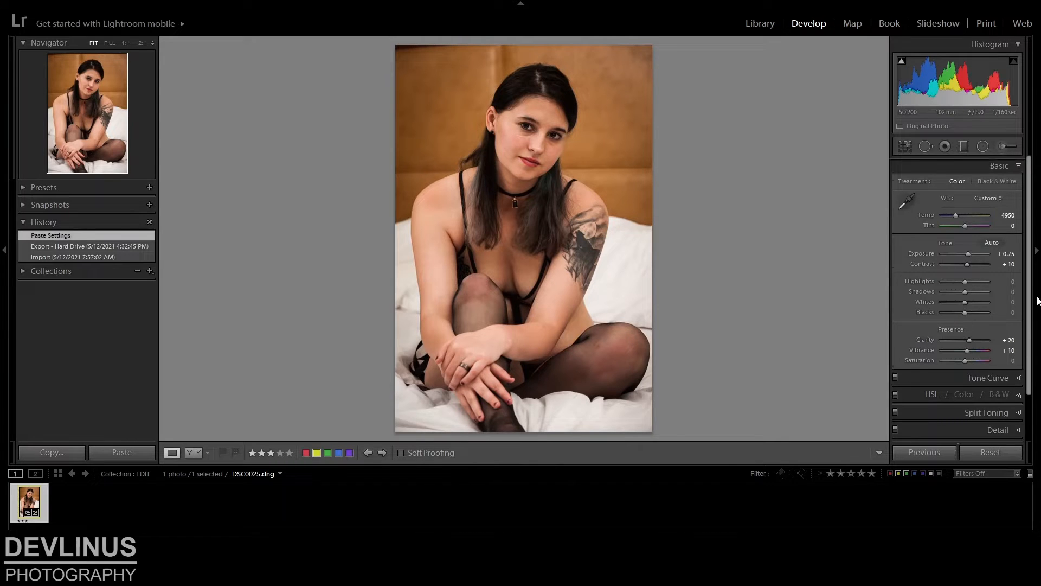
Examine the Tone Curve region settings applied to the photo and return to the Basic adjustments
scroll(1035, 303, "down", 3)
left_click(1020, 324)
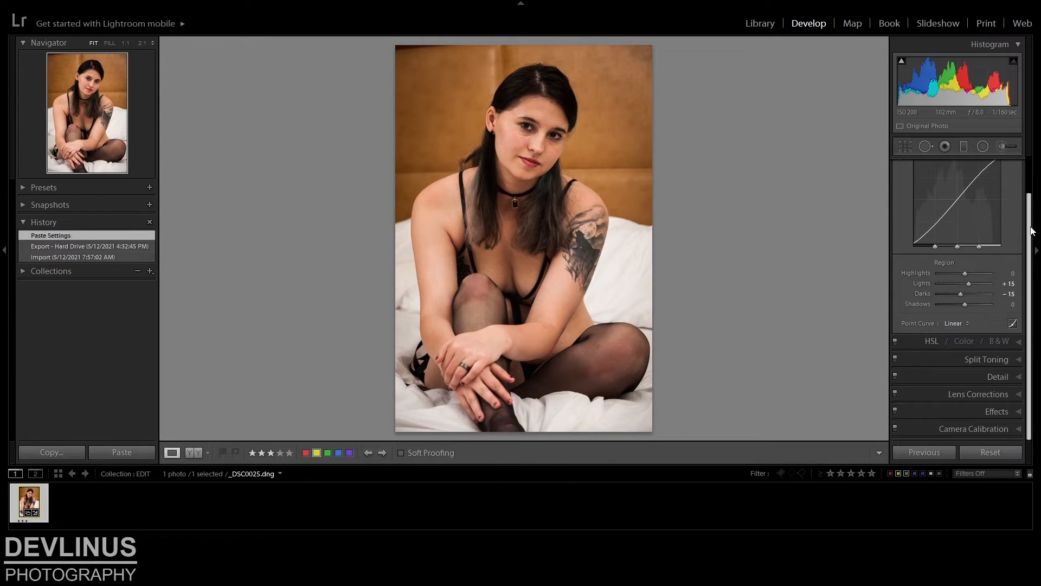
scroll(1032, 230, "up", 1)
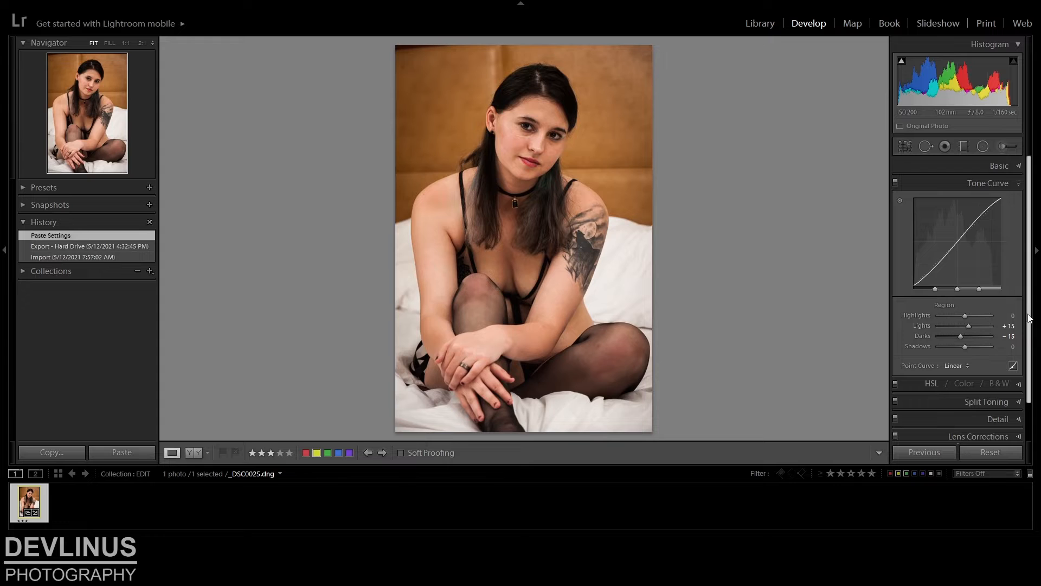
left_click(1019, 185)
left_click(1018, 166)
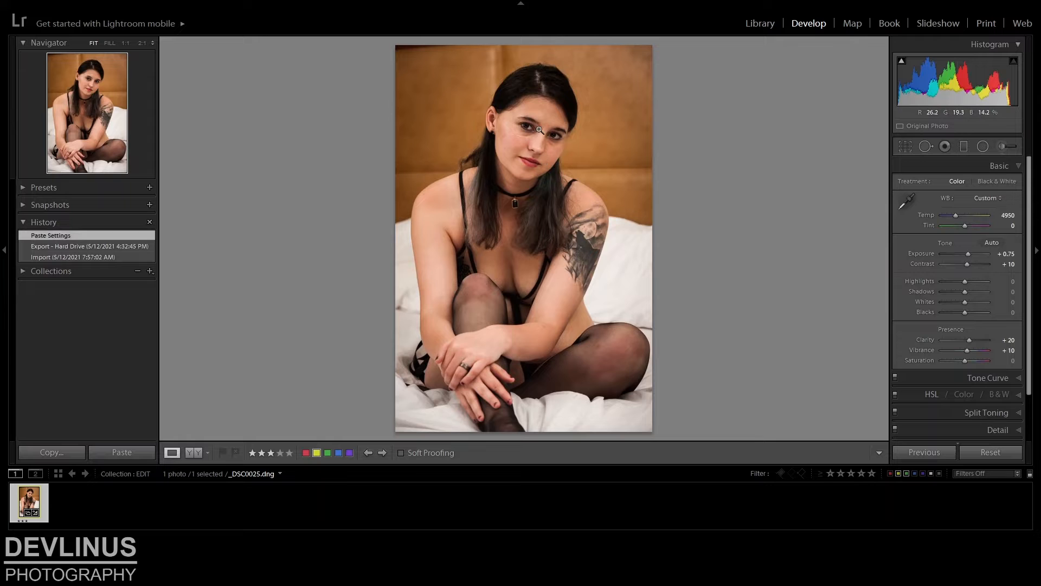
Paint the whites of the subject's left eye with the Adjustment Brush using the Teeth Whitening effect
left_click_drag(537, 133, 527, 248)
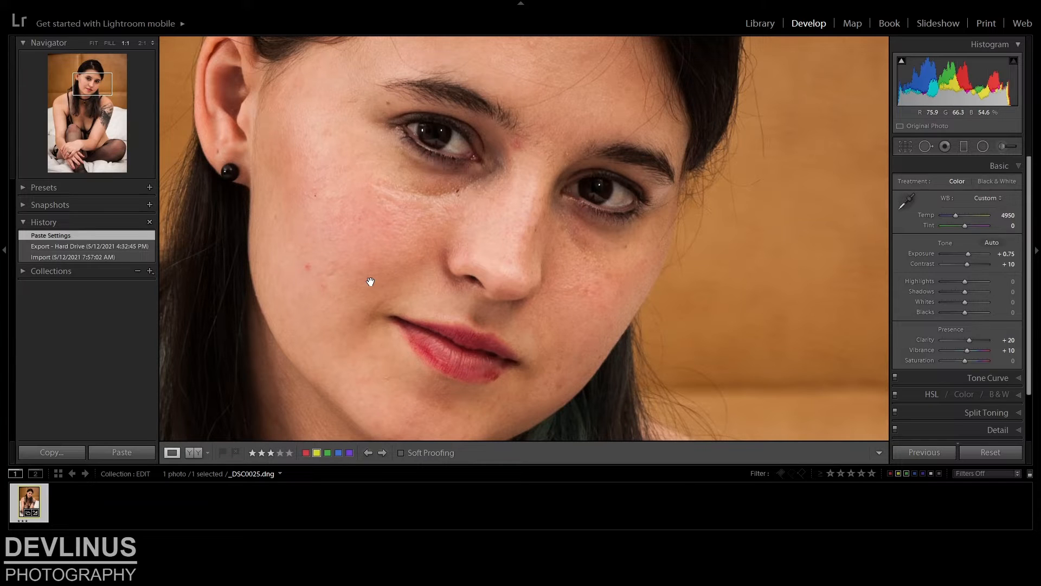
left_click(1007, 146)
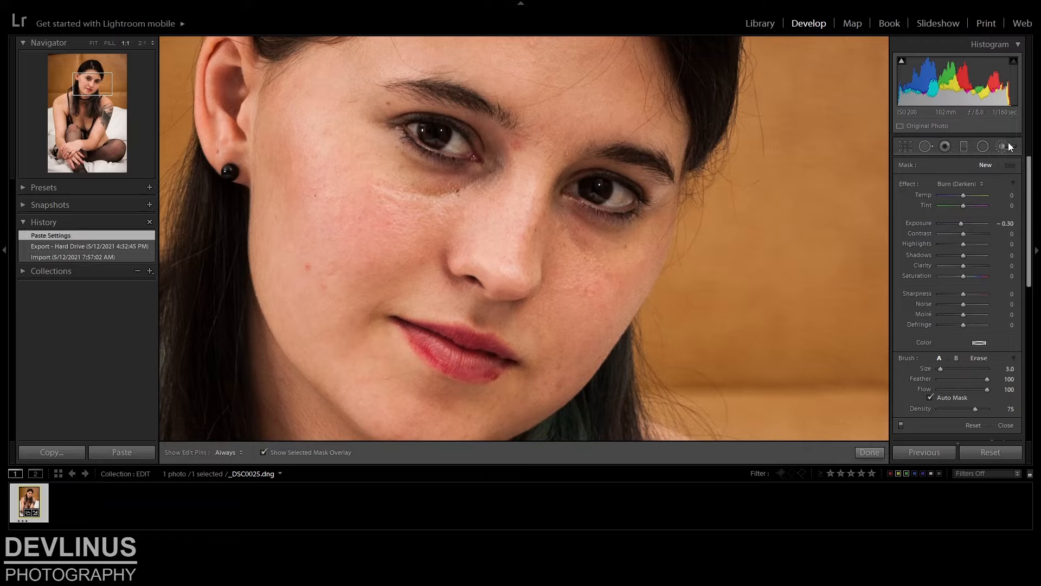
left_click(983, 186)
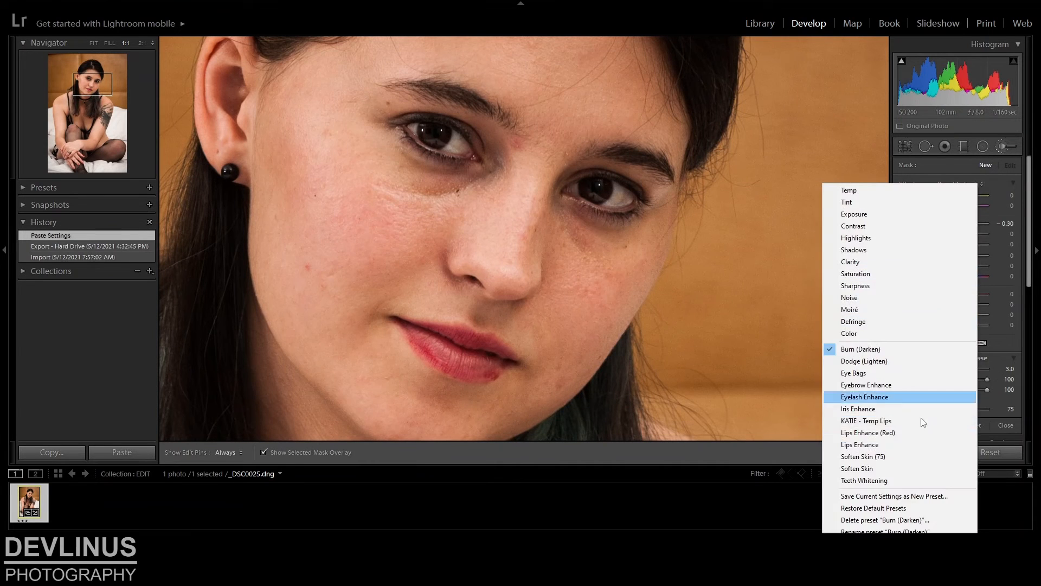
left_click(890, 481)
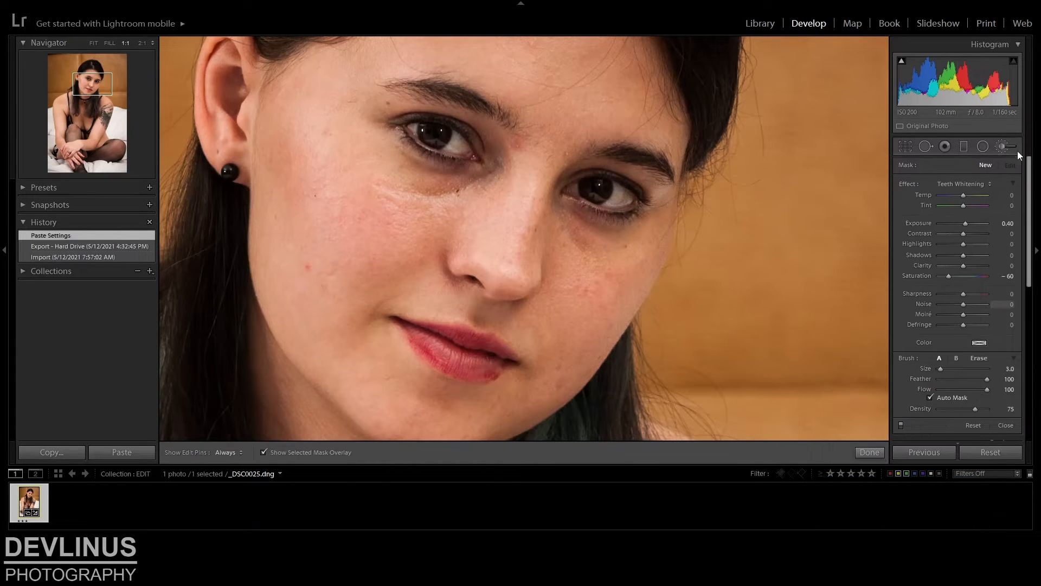
key("bracketright")
key("h")
mouse_move(620, 195)
left_mouse_down()
mouse_move(610, 200)
mouse_move(621, 198)
left_mouse_up()
key("h")
key("bracketleft")
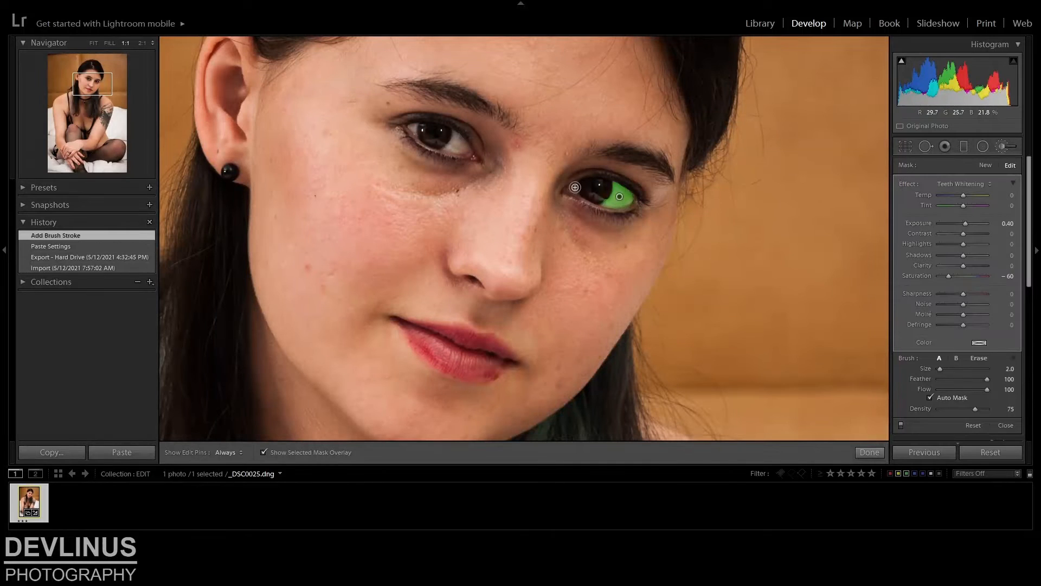
left_click_drag(575, 187, 575, 193)
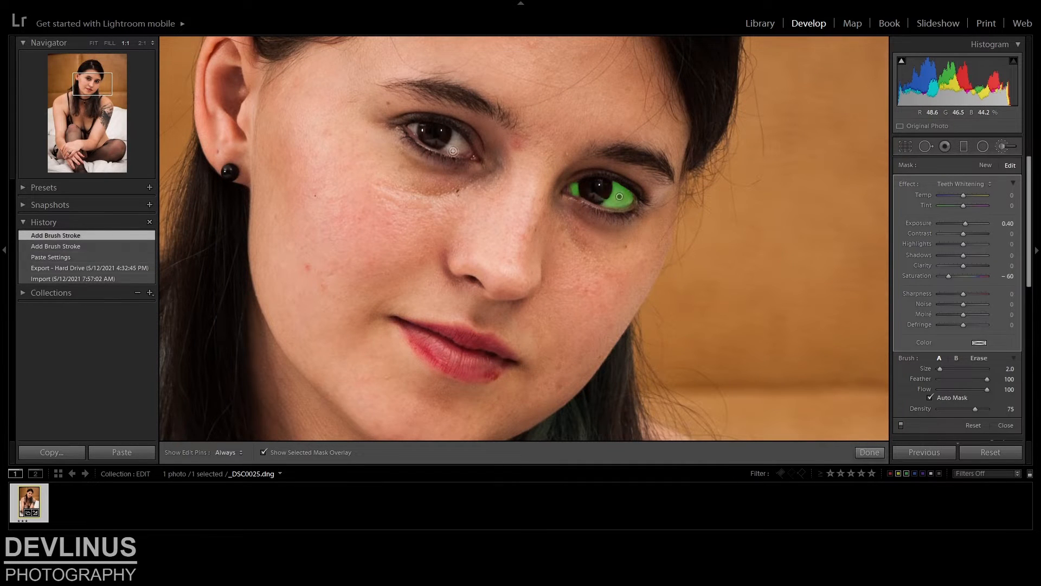
Extend the Teeth Whitening mask over both sides of the white of the subject's right eye at brush size 3.0
key("bracketright")
key("h")
mouse_move(455, 138)
left_mouse_down()
mouse_move(465, 147)
mouse_move(446, 146)
mouse_move(455, 145)
left_mouse_up()
key("h")
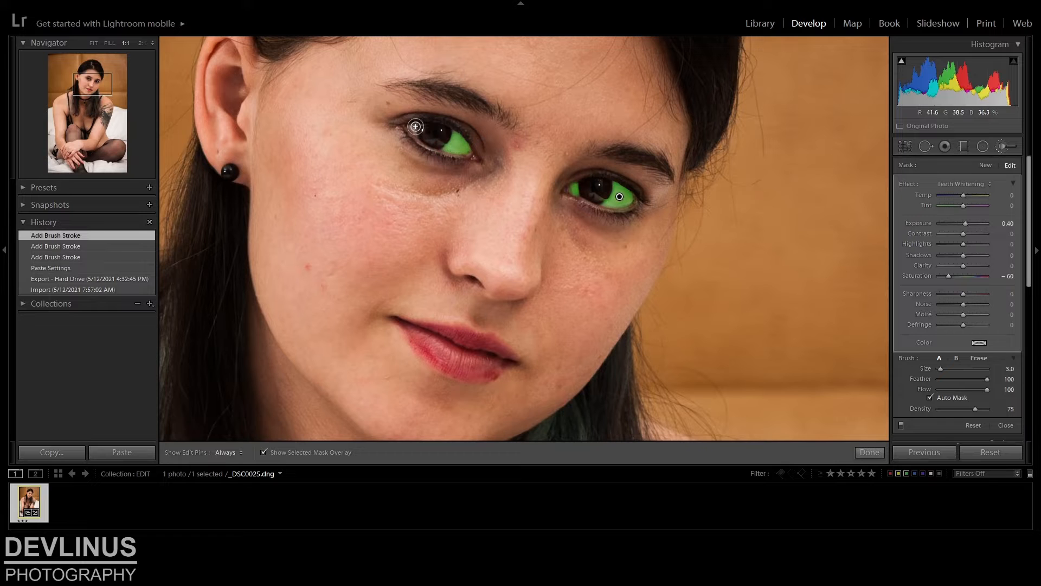
key("h")
left_click_drag(411, 127, 416, 131)
key("h")
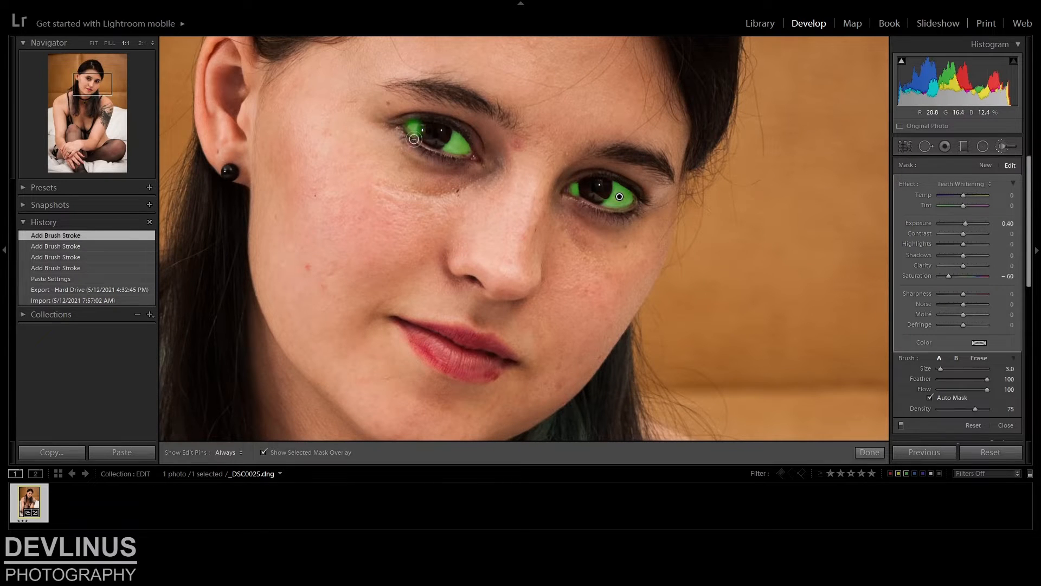
Erase the mask overspill at the inner corner of the left eye and the outer lower edge of the right eye, at size 2.0
left_click(984, 359)
key("h")
left_click_drag(572, 194, 568, 186)
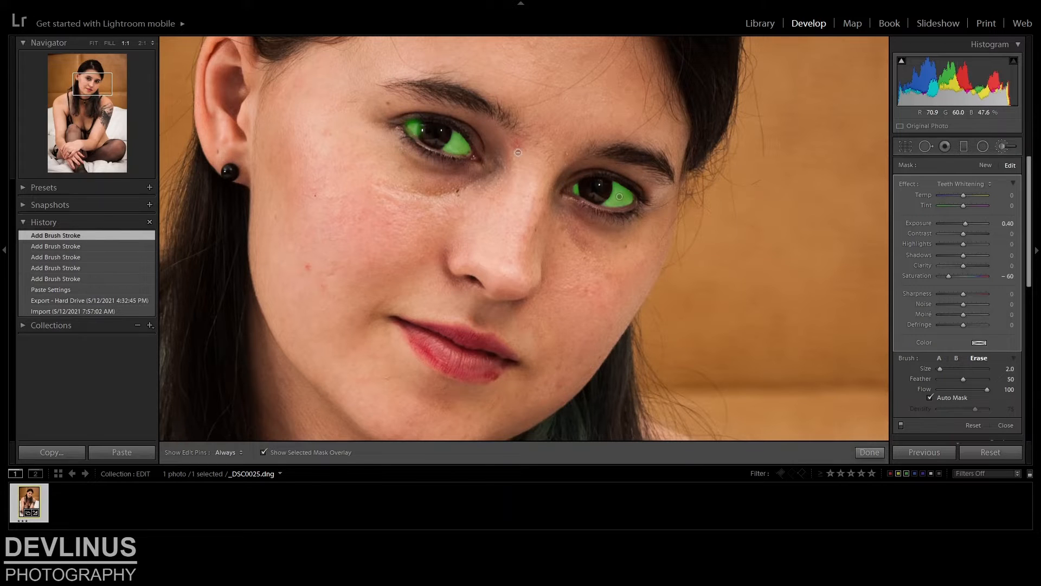
key("h")
left_click_drag(410, 141, 413, 143)
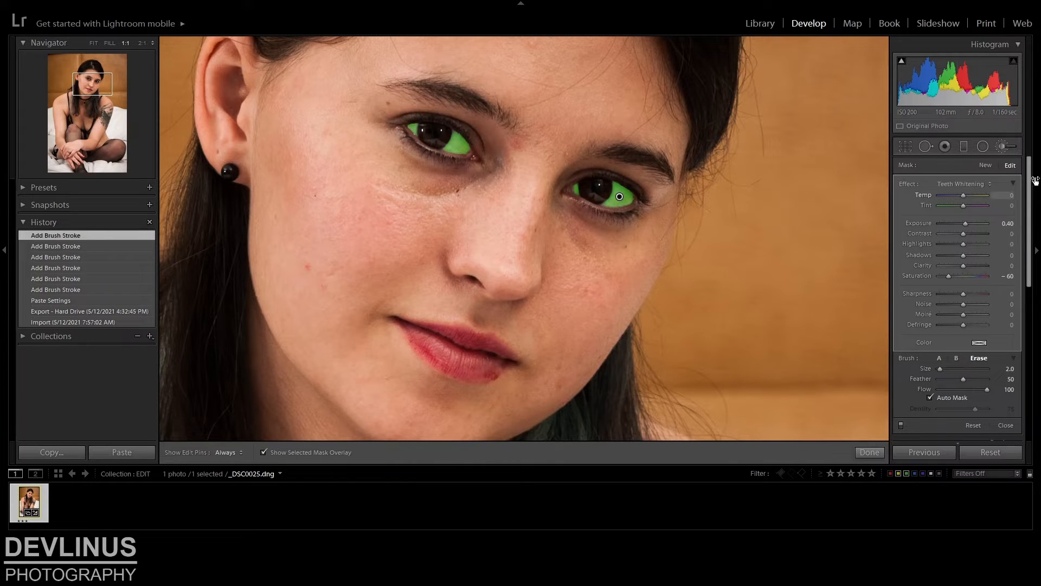
Close the Adjustment Brush and compare the eyes before and after whitening through the Paste Settings and latest brush stroke history states
left_click(1003, 147)
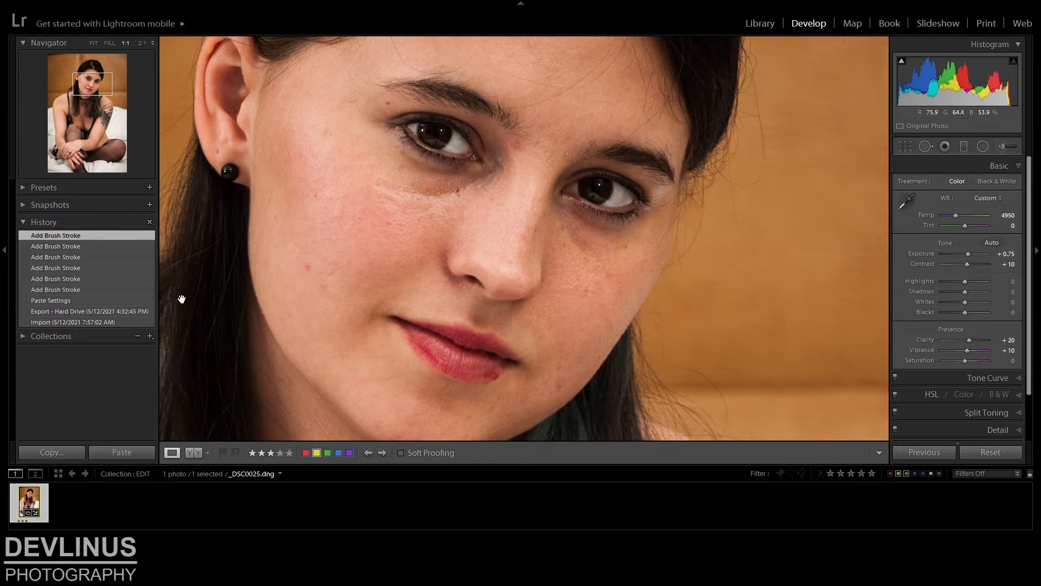
left_click(54, 300)
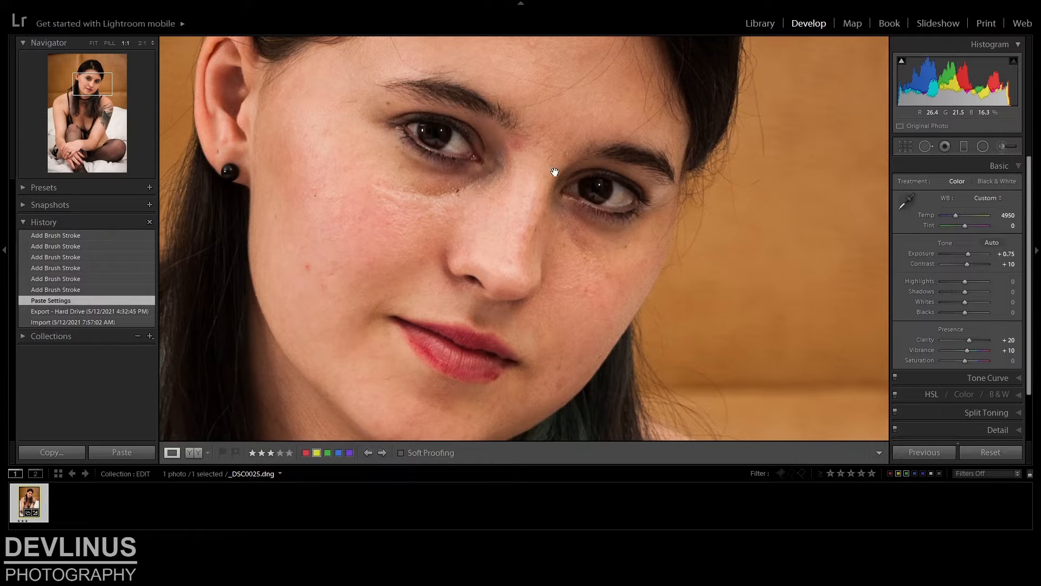
left_click(54, 238)
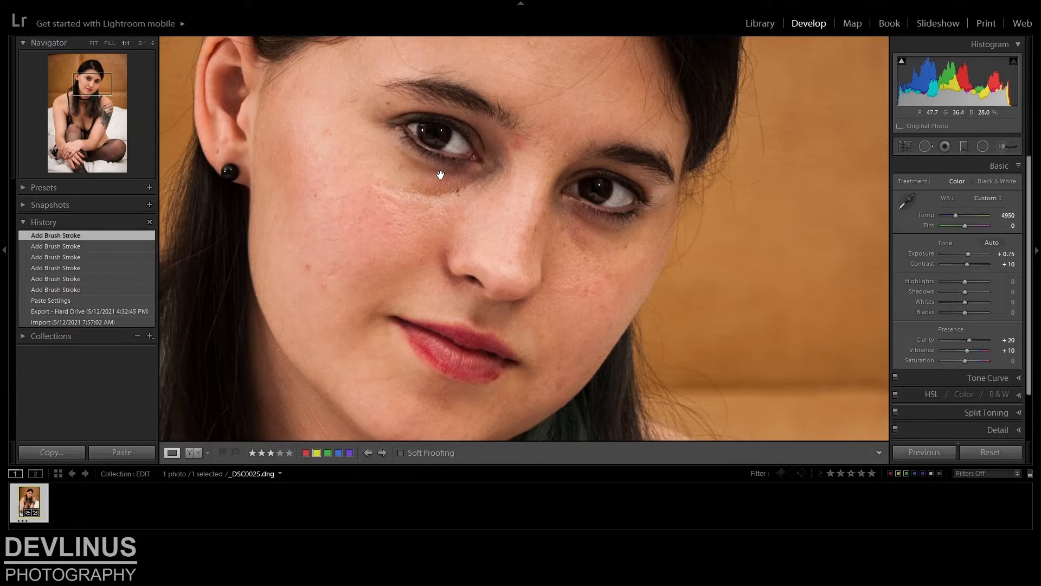
Heal the blemish beside the inner end of the subject's right eyebrow with a size 49 spot, sampling skin just below it
left_click_drag(533, 197, 530, 221)
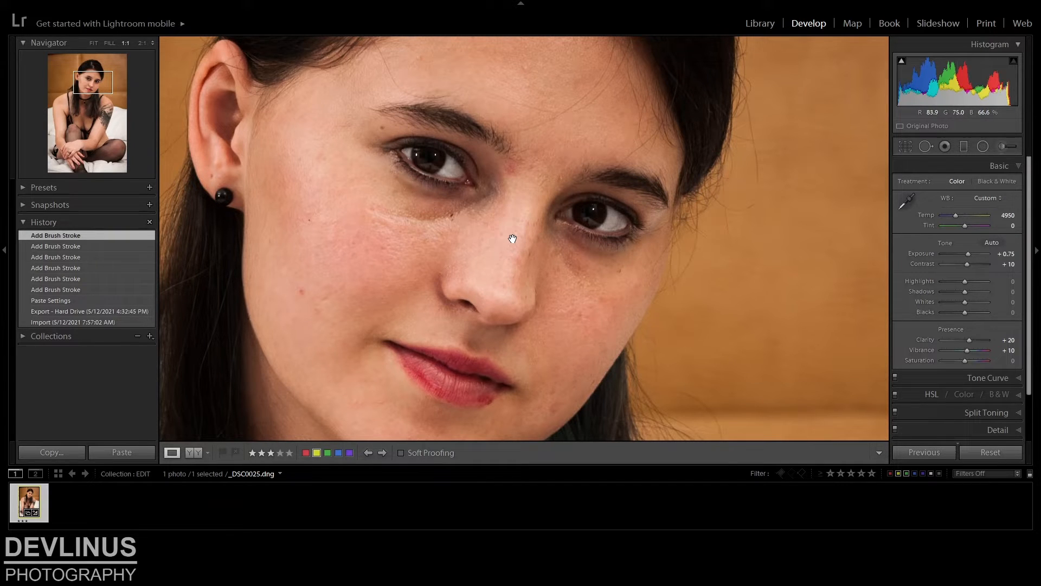
left_click_drag(526, 219, 520, 242)
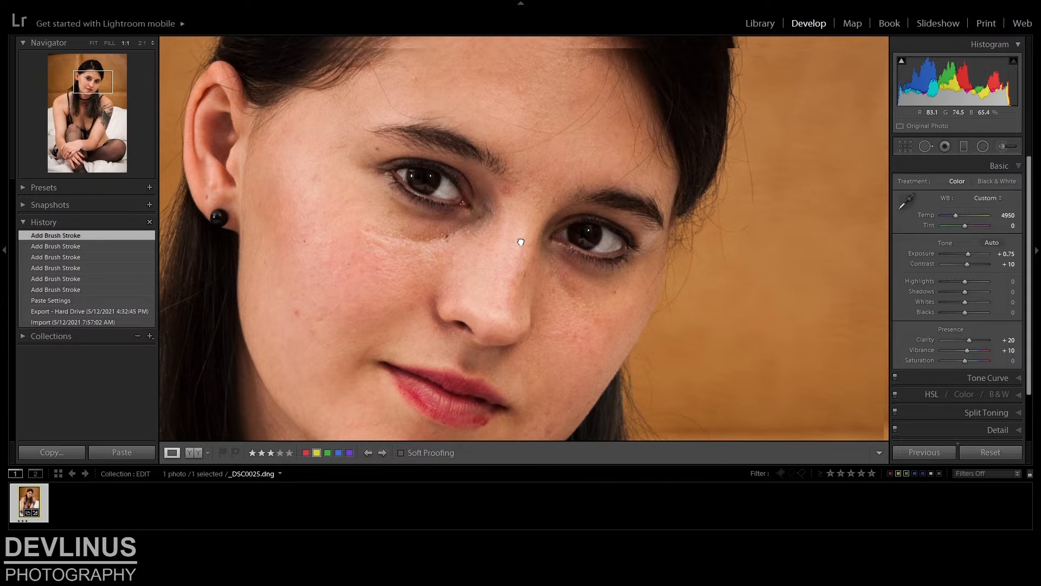
left_click(926, 146)
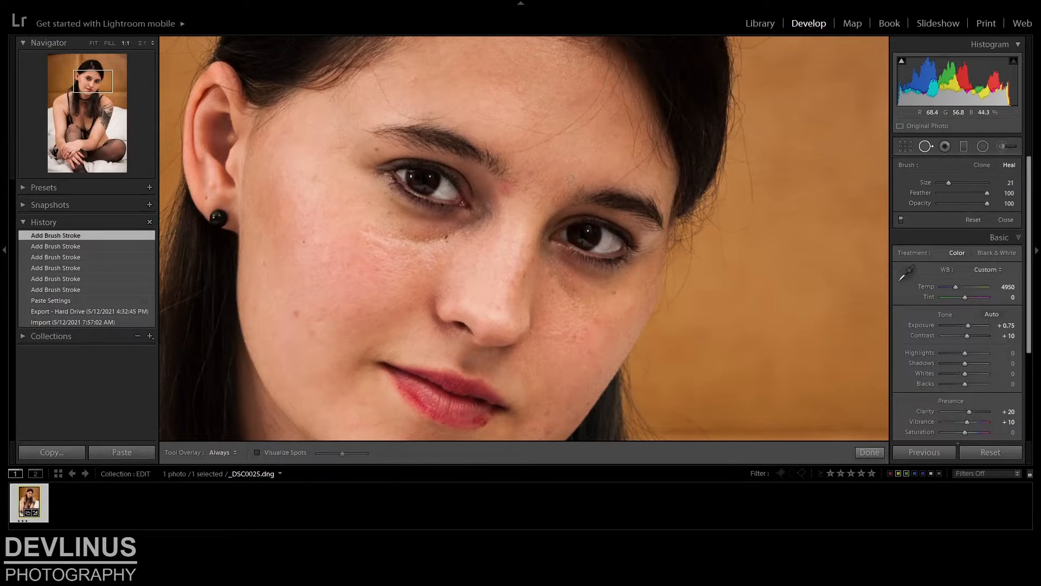
scroll(513, 202, "up", 2)
left_click(506, 189)
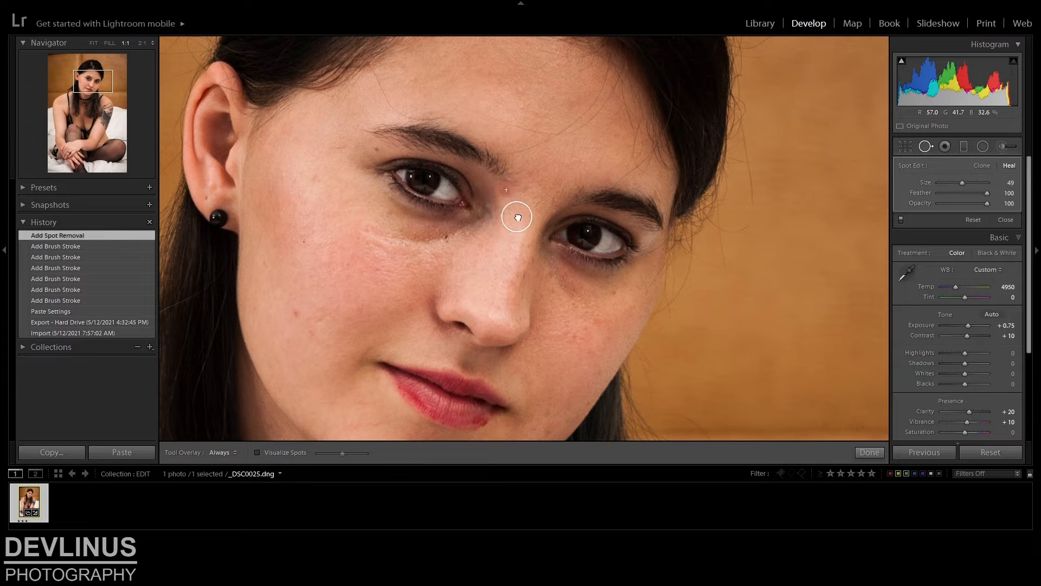
left_click_drag(518, 217, 517, 210)
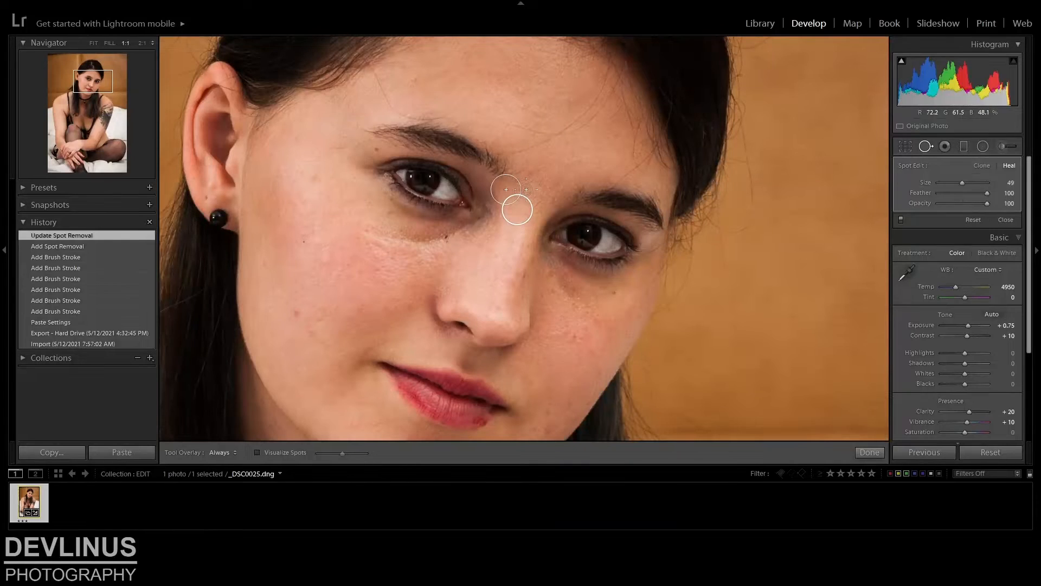
Heal two small blemishes between the eyebrows with size 28 spots, moving the second spot's source closer to it
left_click(526, 189)
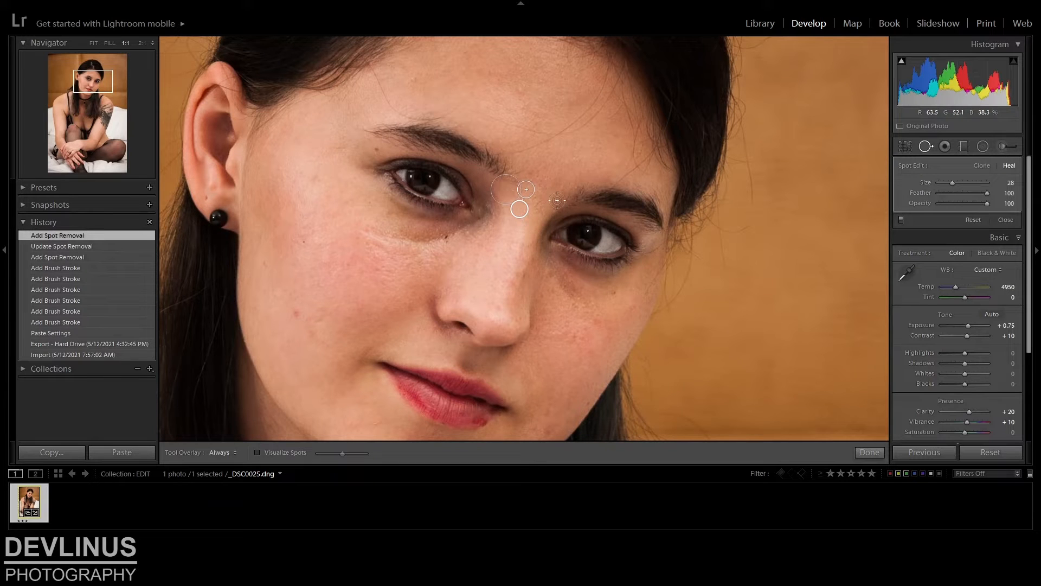
left_click(553, 198)
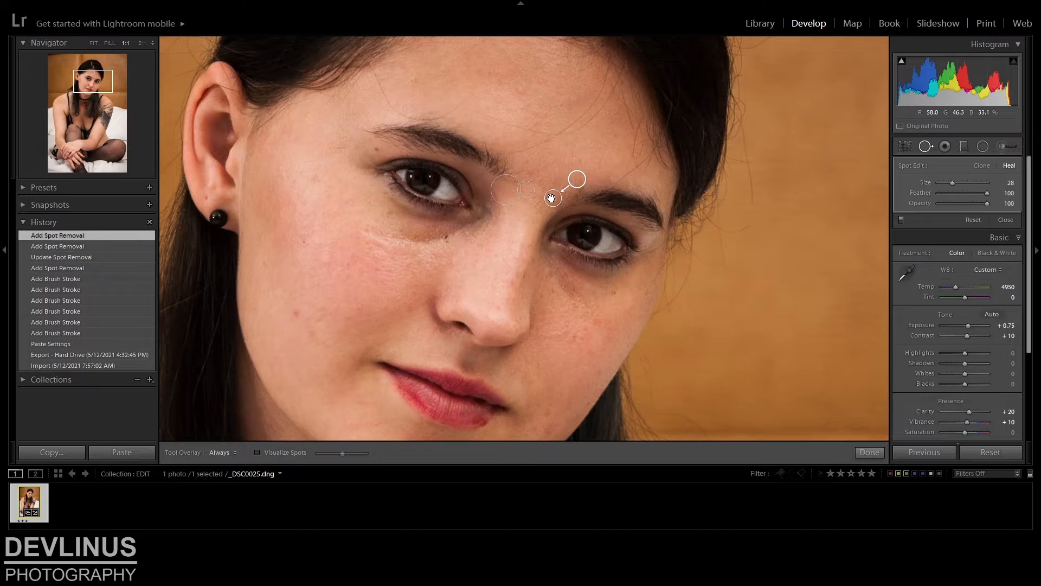
left_click_drag(577, 179, 564, 189)
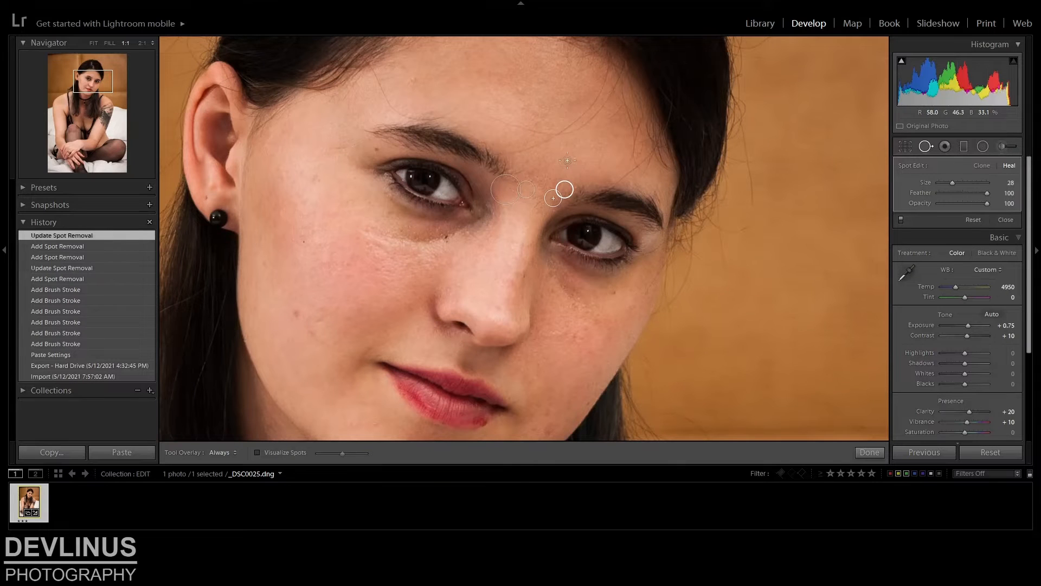
Heal the blemishes in the middle of the forehead at size 35, sampling the brushed area from adjacent forehead skin
left_click(522, 105)
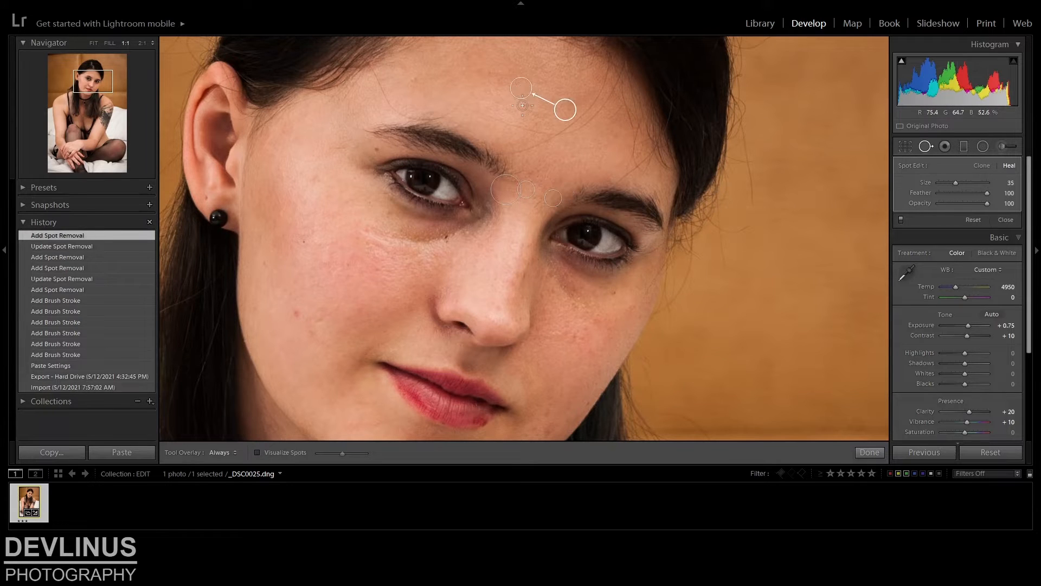
mouse_move(534, 116)
left_mouse_down()
mouse_move(544, 120)
mouse_move(533, 107)
left_mouse_up()
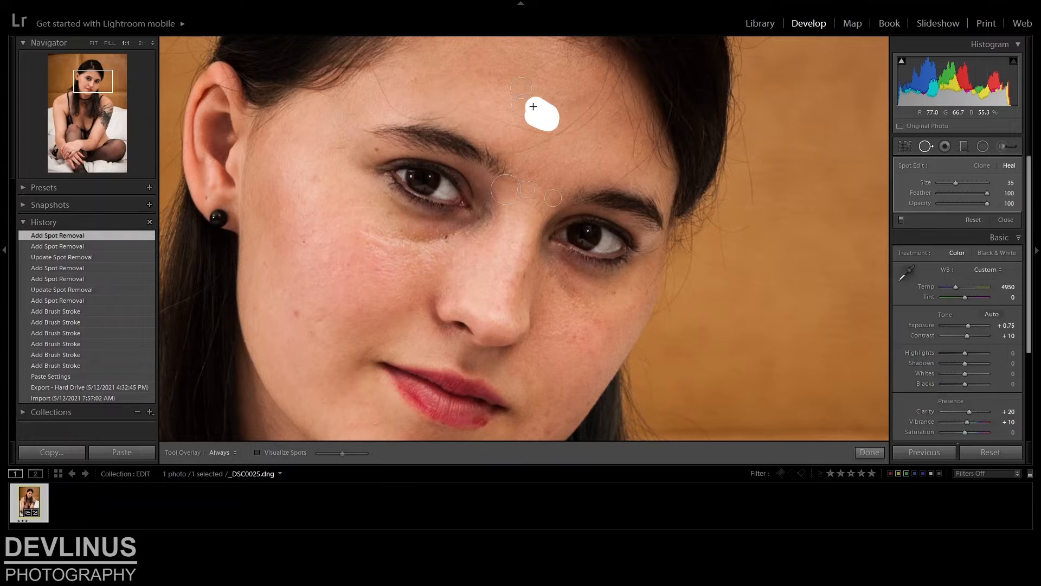
left_click_drag(533, 107, 534, 106)
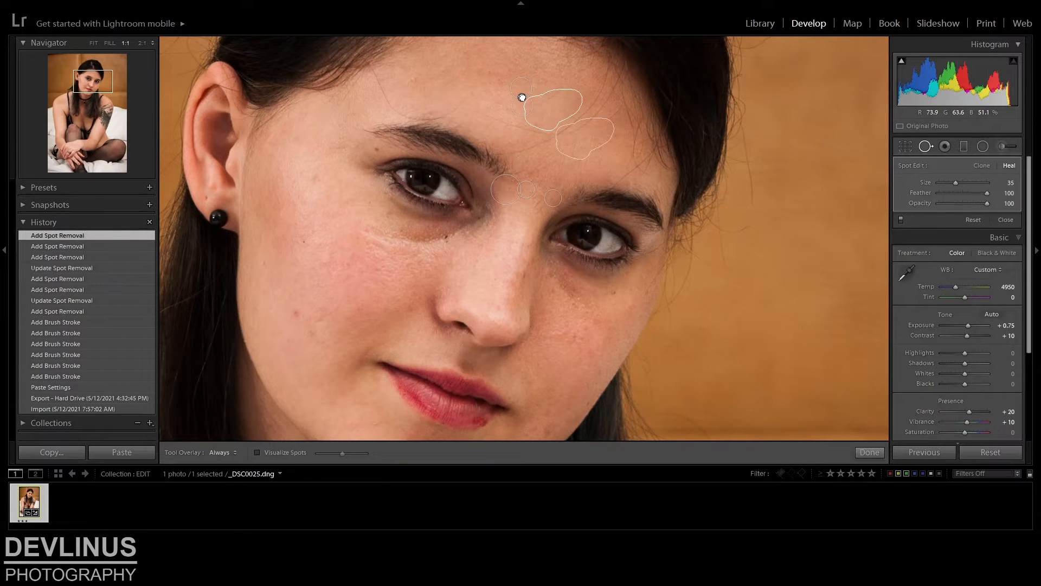
left_click_drag(522, 98, 521, 97)
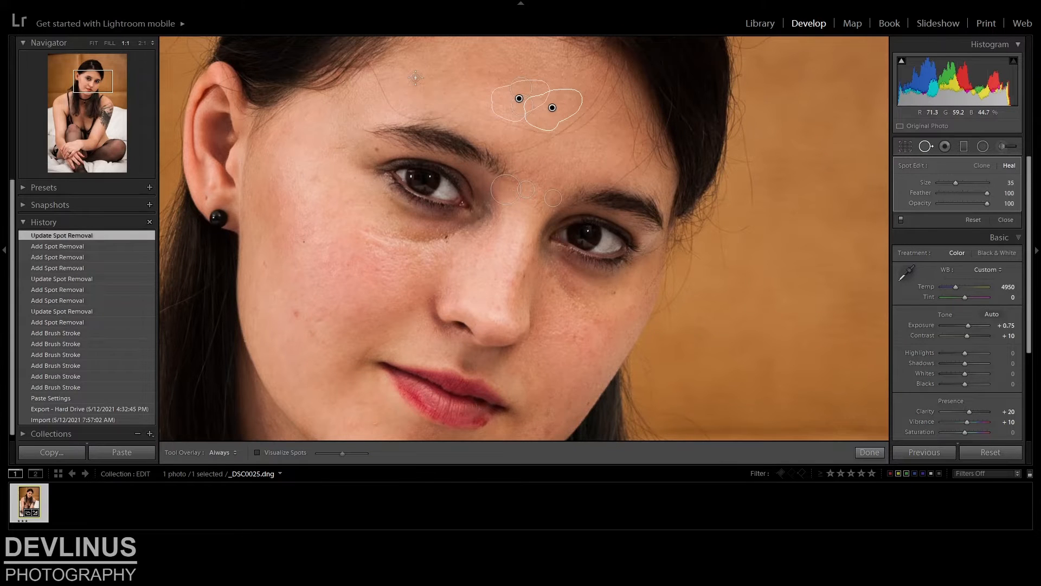
Heal the blemish on the forehead above the subject's right eyebrow with a size 24 spot, sampling skin right beside it
left_click(416, 77)
left_click_drag(535, 53, 453, 81)
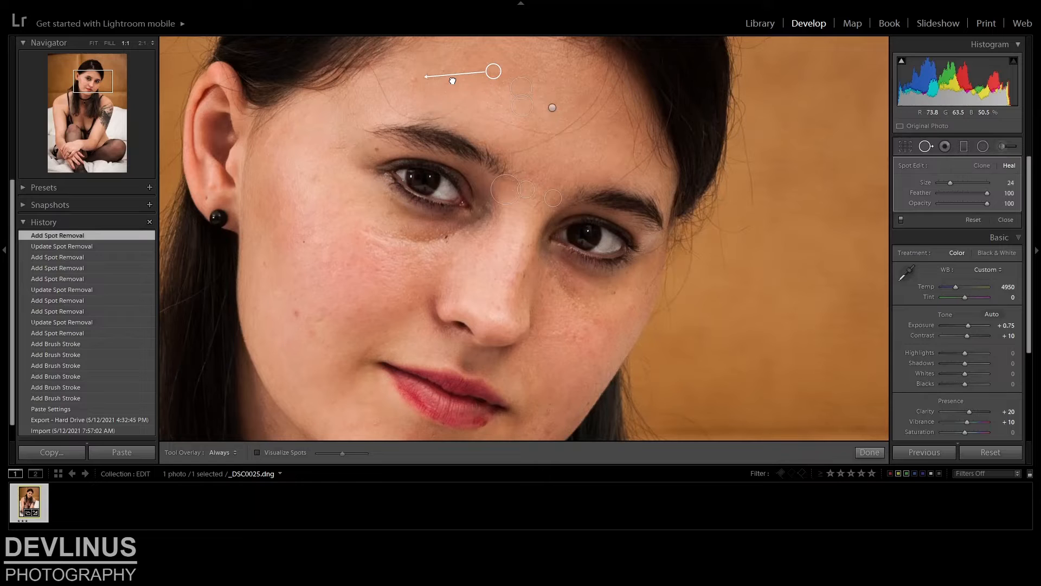
left_click_drag(452, 81, 393, 91)
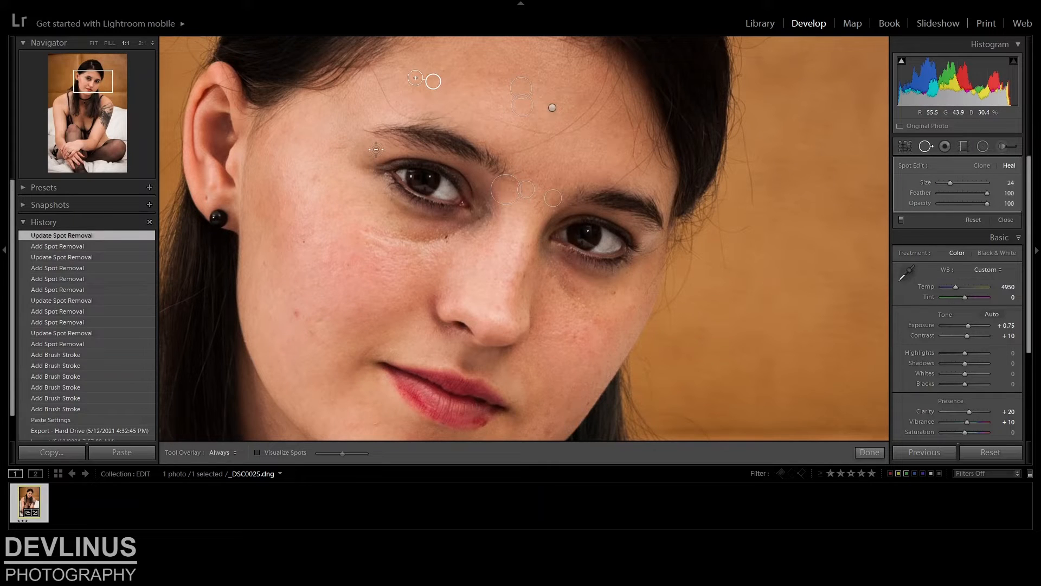
Heal the blemishes around the outer corner of the subject's right eye with size 24 spots and brushed areas at sizes 35 and 28
left_click(376, 149)
left_click(317, 178)
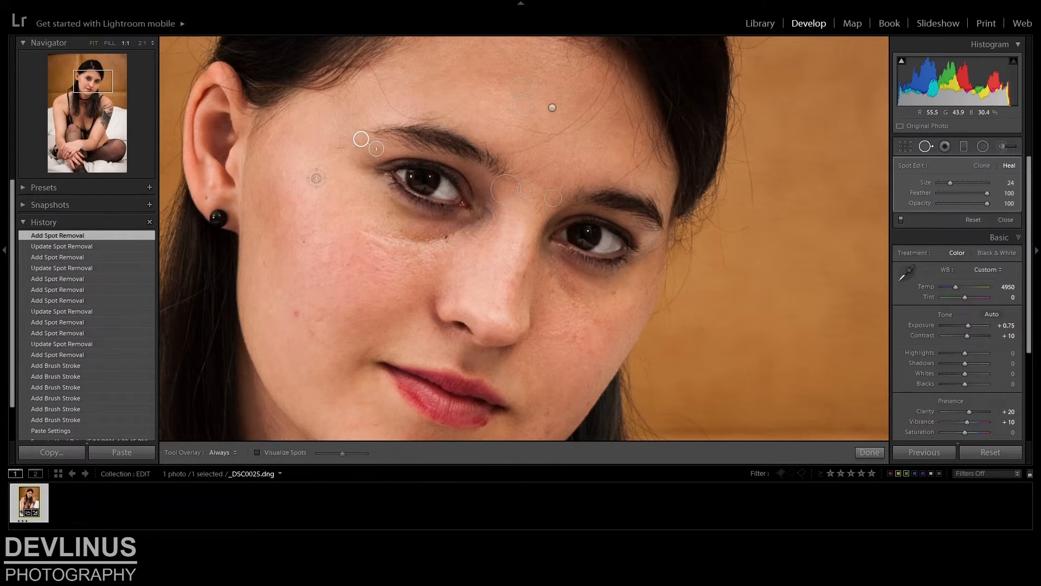
left_click_drag(339, 201, 358, 188)
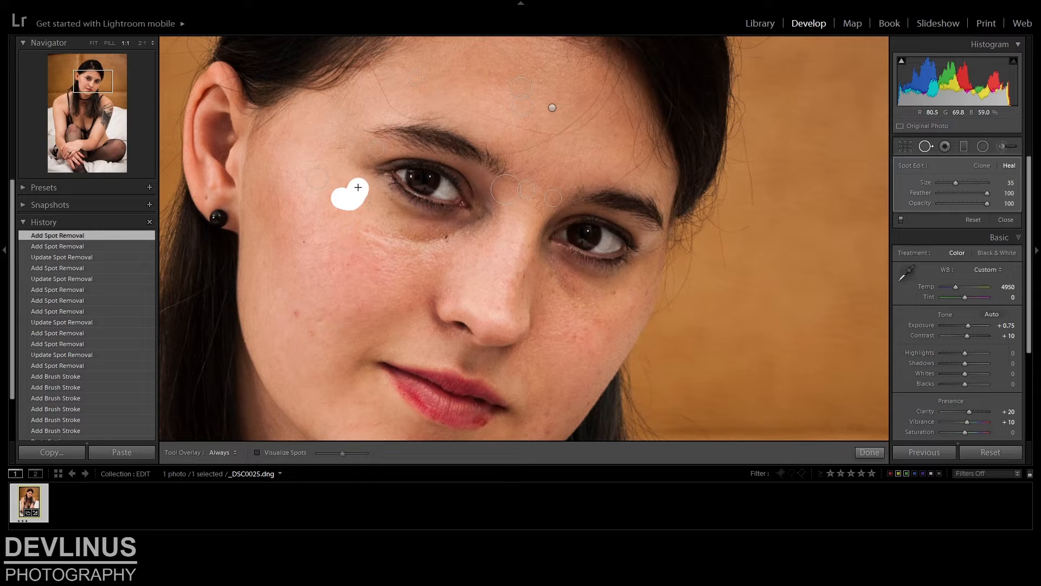
left_click_drag(358, 187, 356, 188)
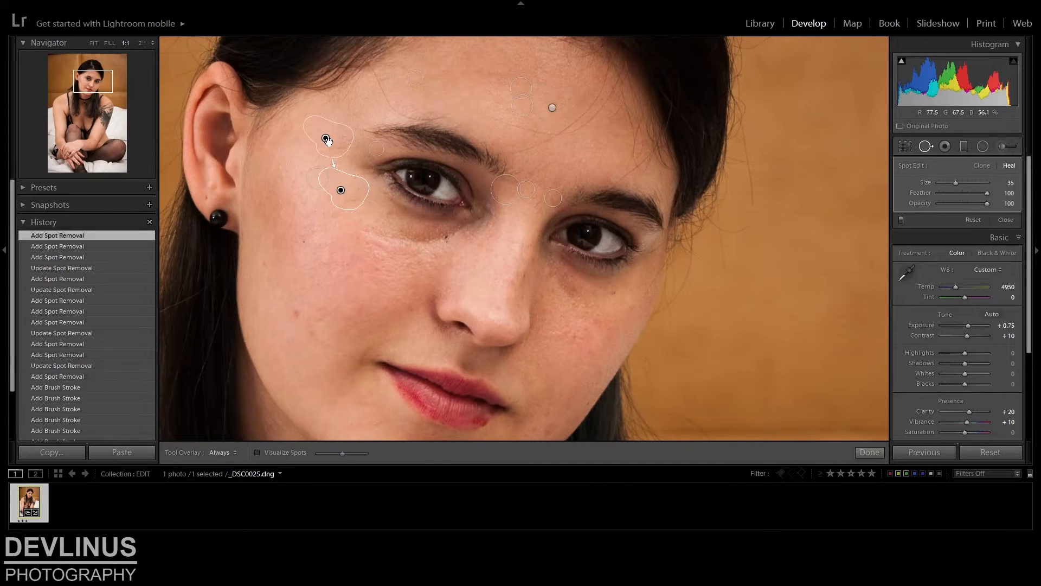
left_click(334, 148)
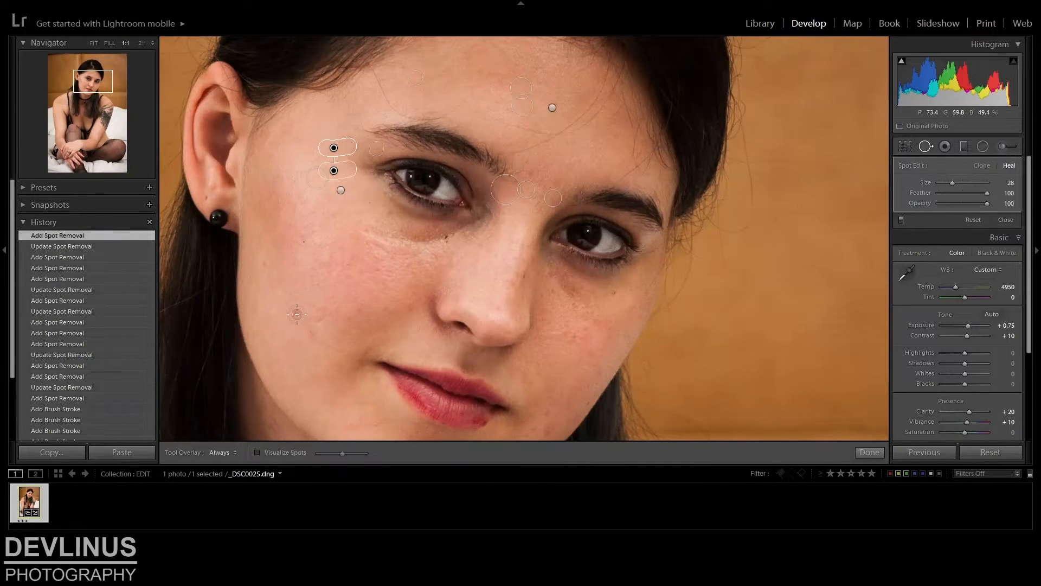
Heal the blemishes on the subject's right cheek, using size 31 for the brushed area and placing its source right beside it
left_click(297, 314)
left_click(309, 333)
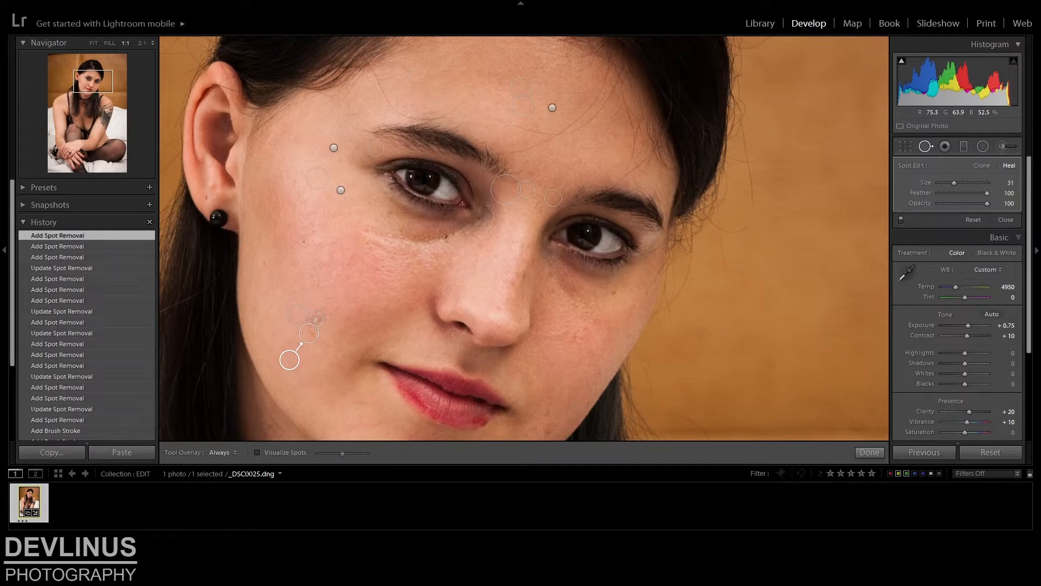
left_click(345, 278)
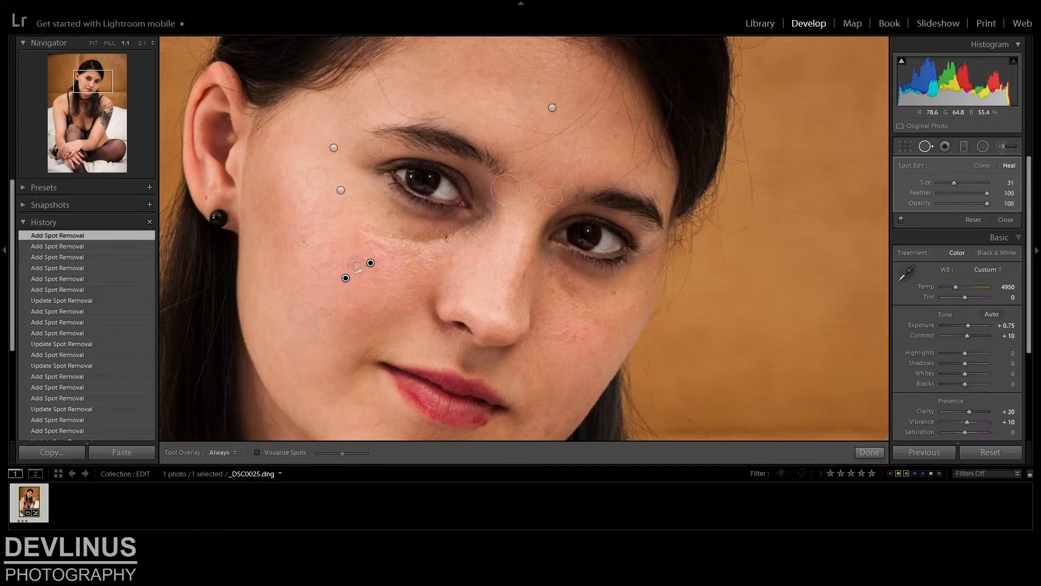
left_click_drag(345, 278, 362, 273)
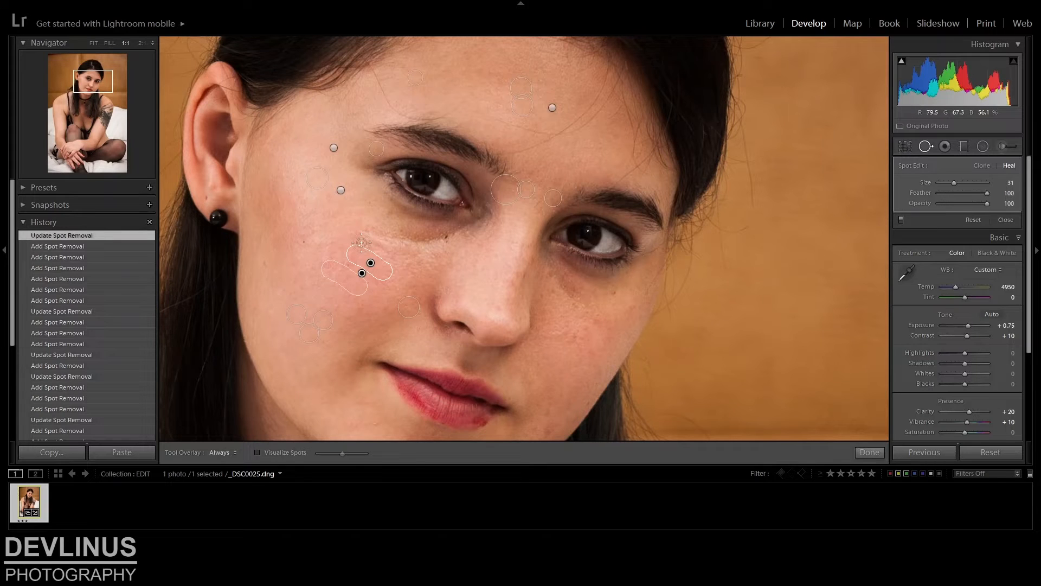
Heal the skin below the subject's right eye with brushed areas at sizes 38 and 42, sampling the larger one from the cheek just below
left_click_drag(373, 248, 412, 259)
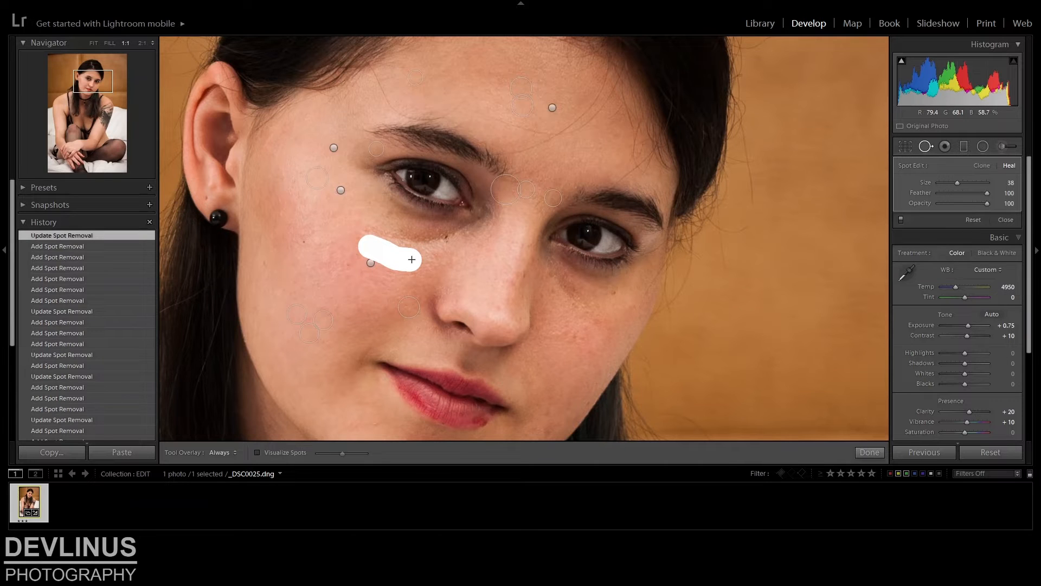
scroll(411, 259, "up", 2)
left_click_drag(362, 232, 464, 236)
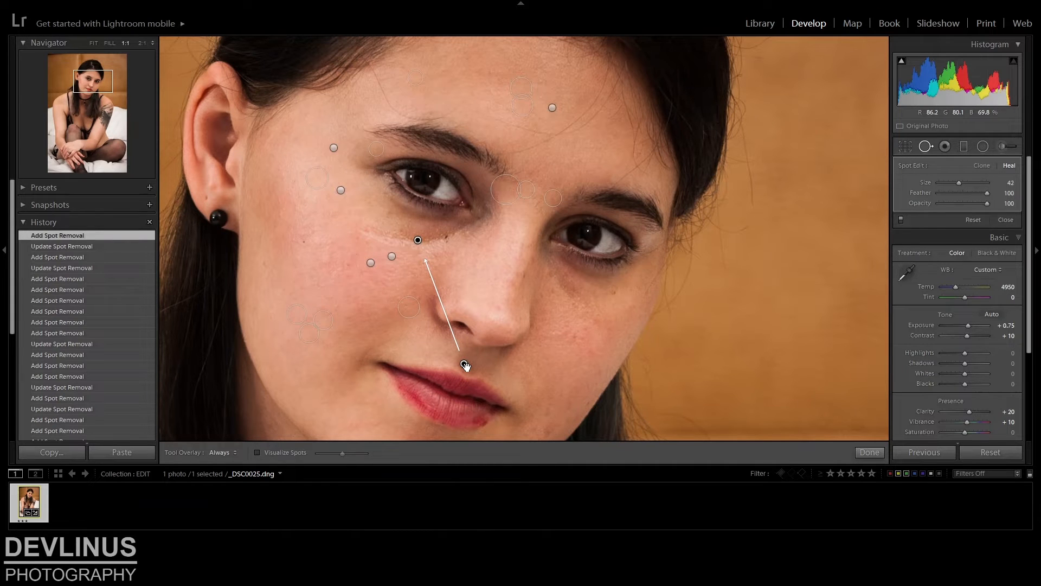
left_click_drag(464, 365, 412, 266)
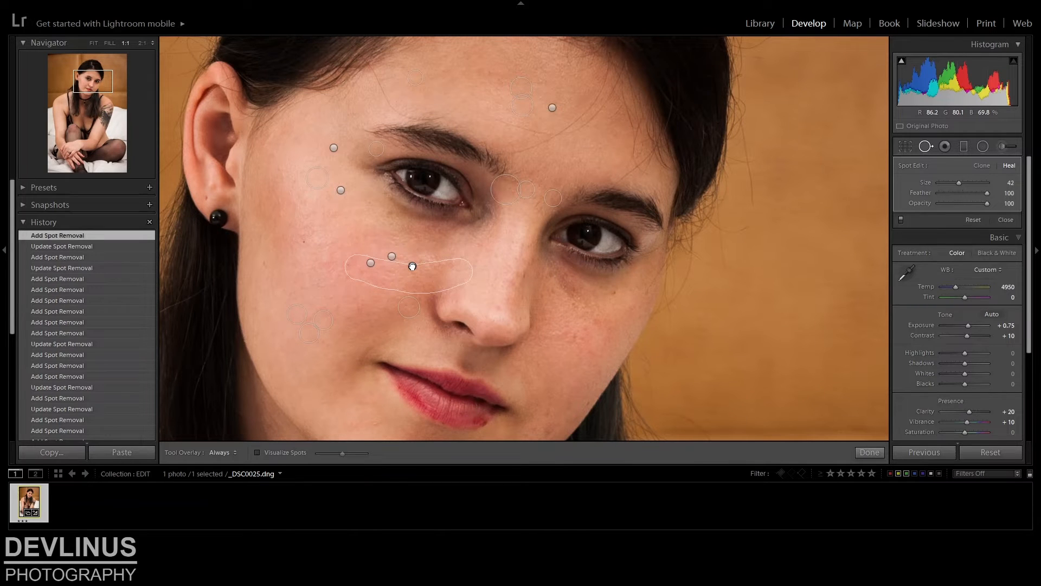
left_click_drag(412, 266, 416, 266)
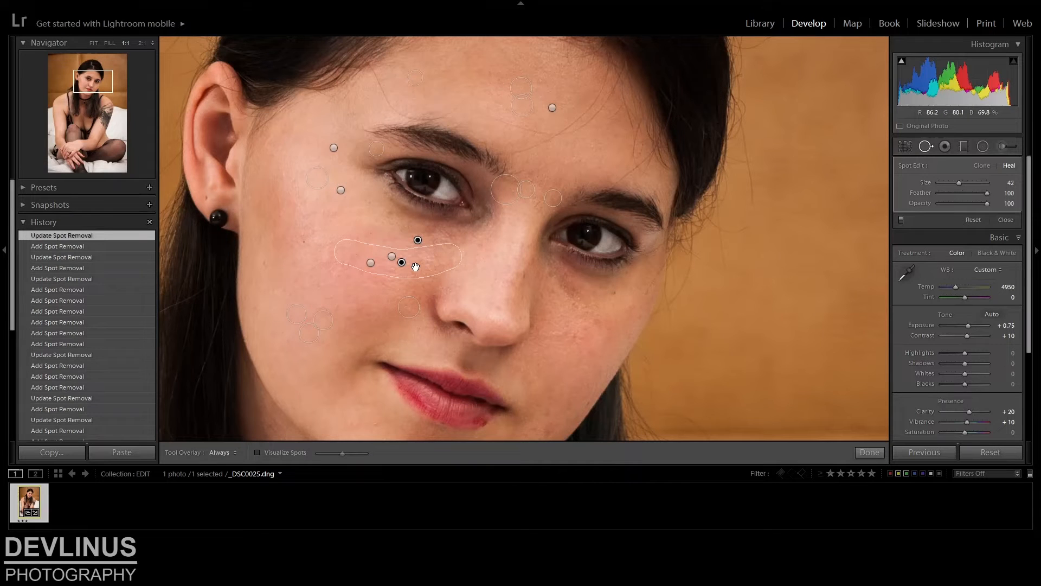
Heal the skin under the subject's left eye at size 35, sampling the cheek directly below it, and close Spot Removal
left_click_drag(548, 272, 574, 298)
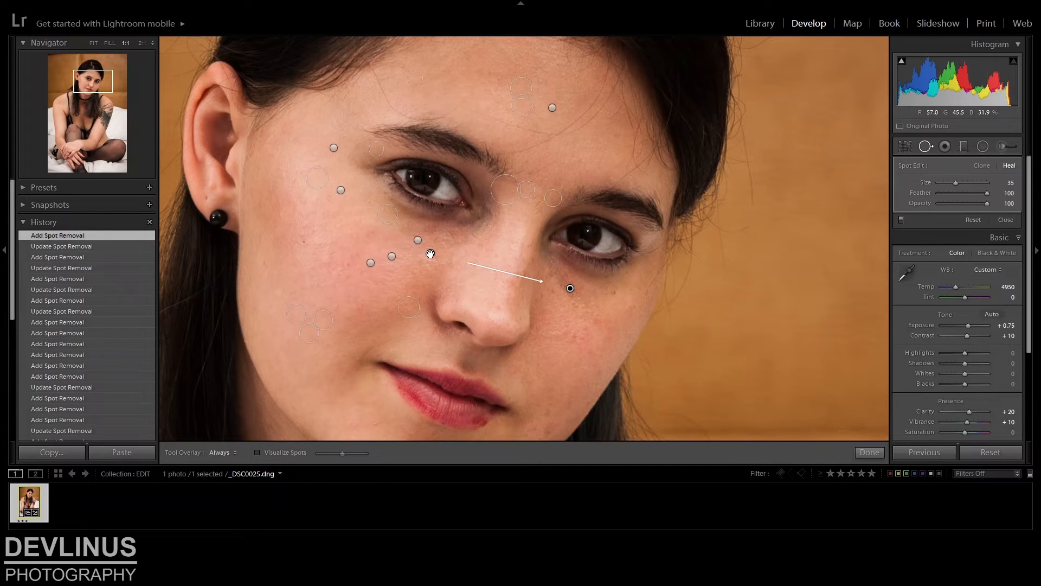
left_click_drag(570, 288, 568, 312)
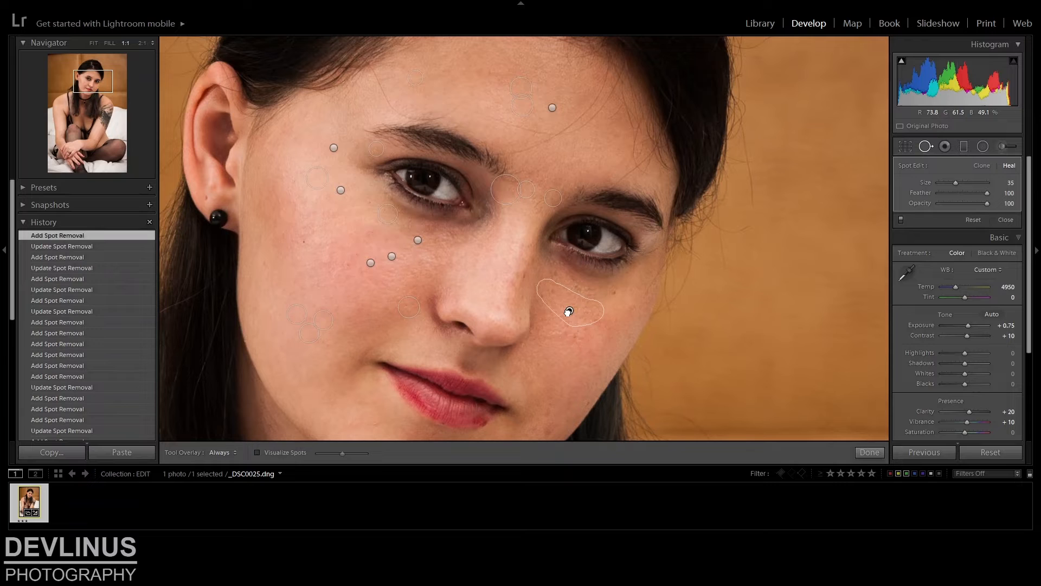
left_click_drag(568, 312, 569, 311)
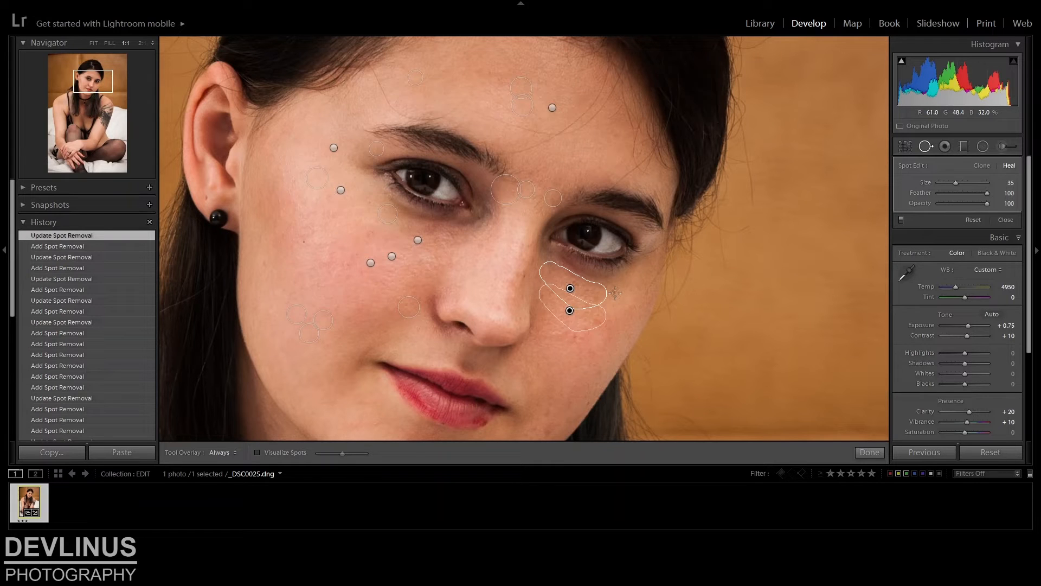
left_click(927, 146)
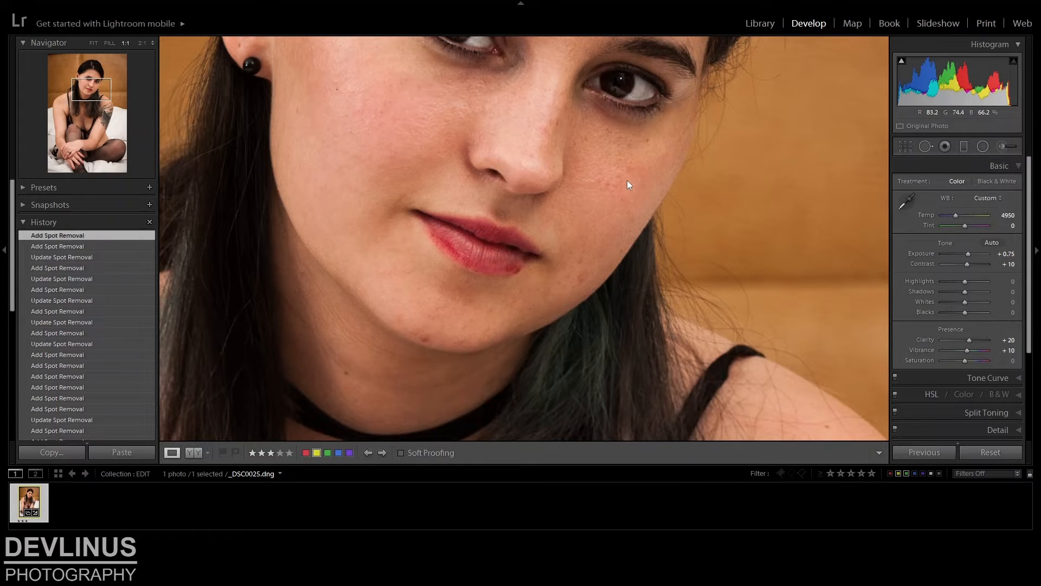
Heal the blemishes on the subject's left cheek at size 31 and the mark on the lower lip at size 21, sampling adjacent lip
key("q")
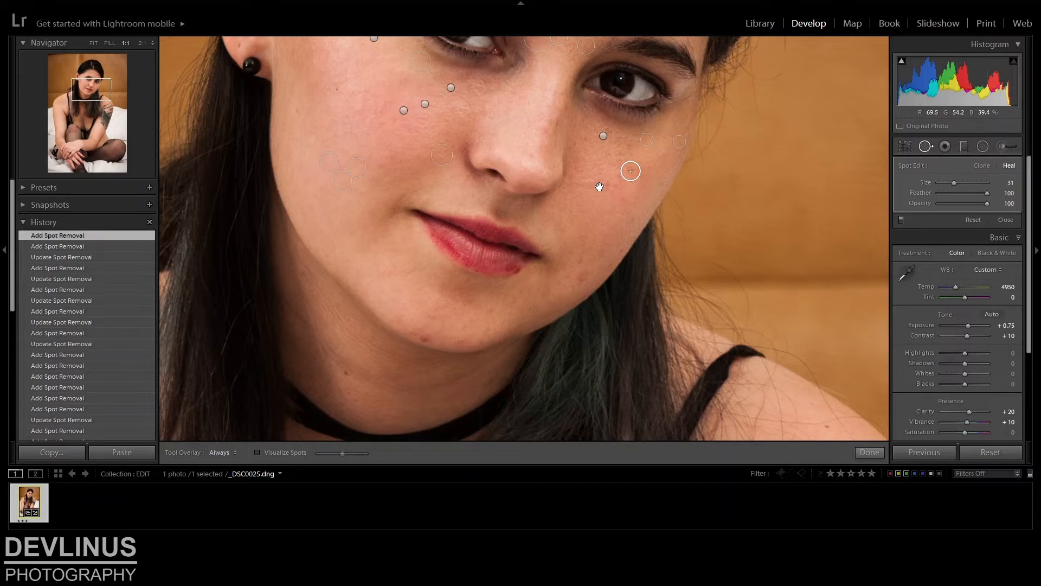
left_click_drag(599, 186, 605, 186)
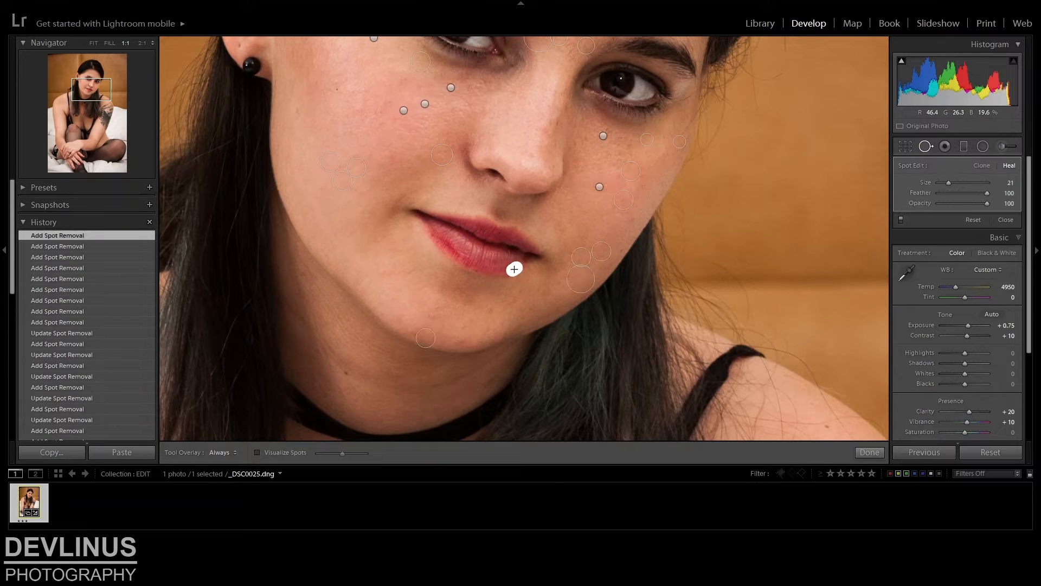
left_click_drag(514, 269, 518, 267)
left_click_drag(518, 266, 518, 267)
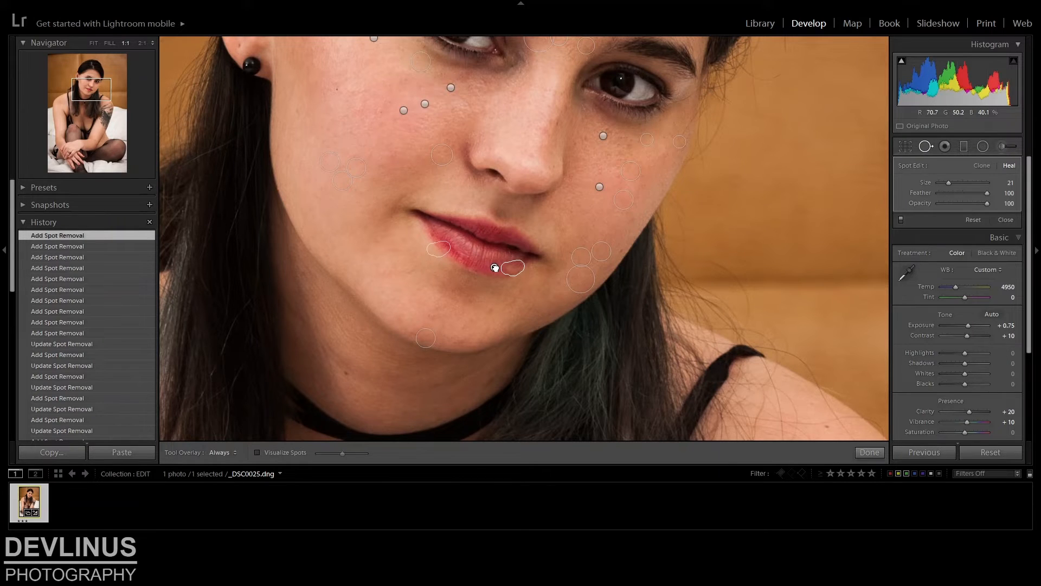
key("q")
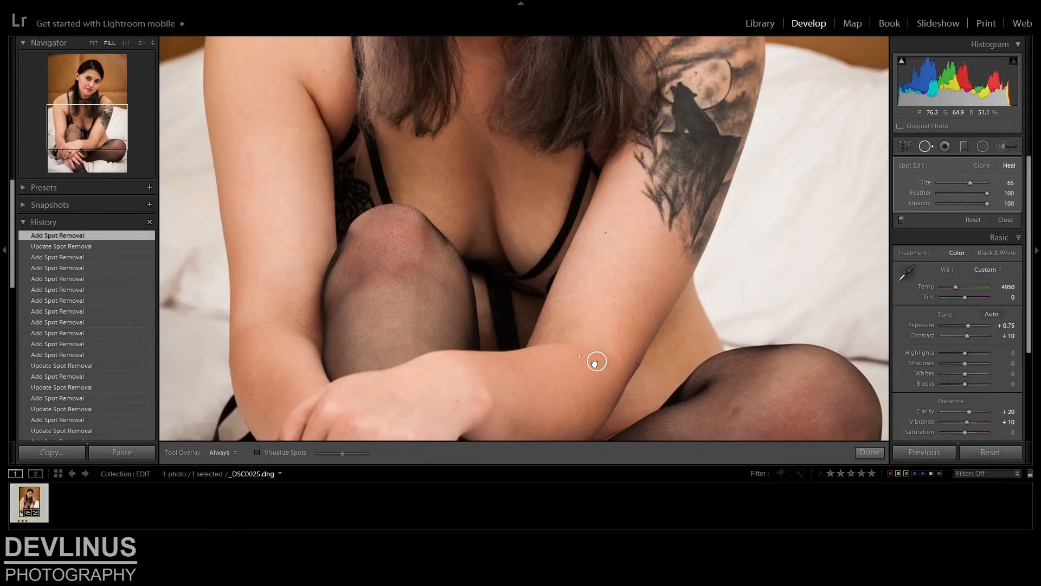
Heal the mark near the subject's left elbow with a size 65 spot and the chest skin beside the strap at size 22
left_click_drag(595, 364, 592, 365)
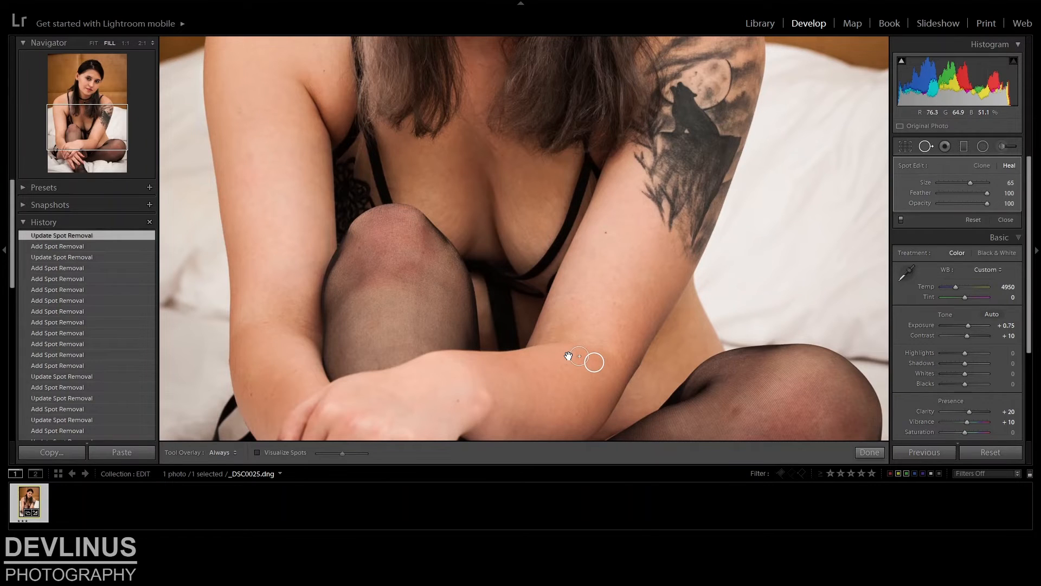
left_click(84, 116)
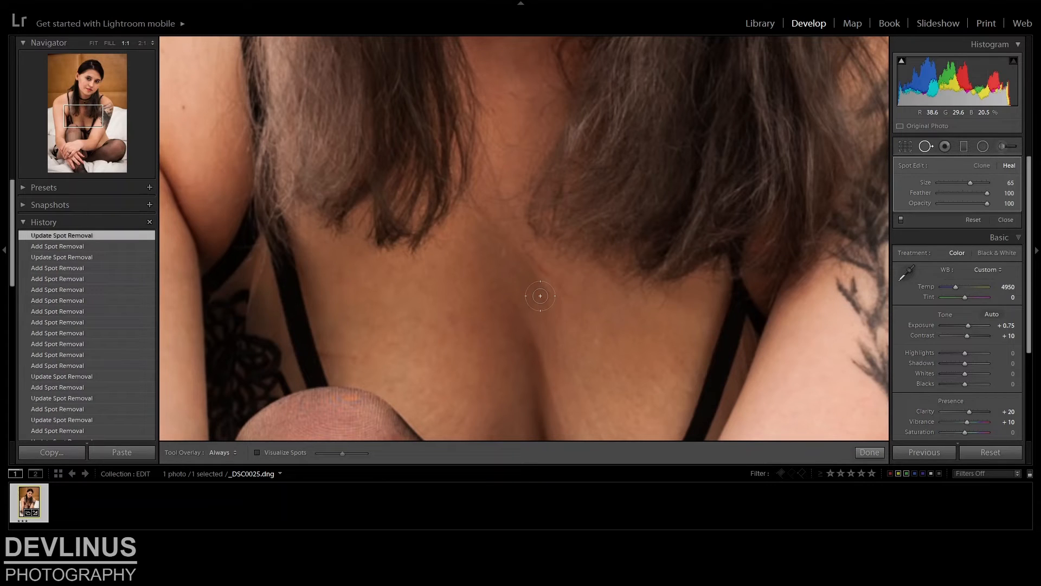
scroll(541, 296, "down", 5)
left_click_drag(359, 338, 314, 336)
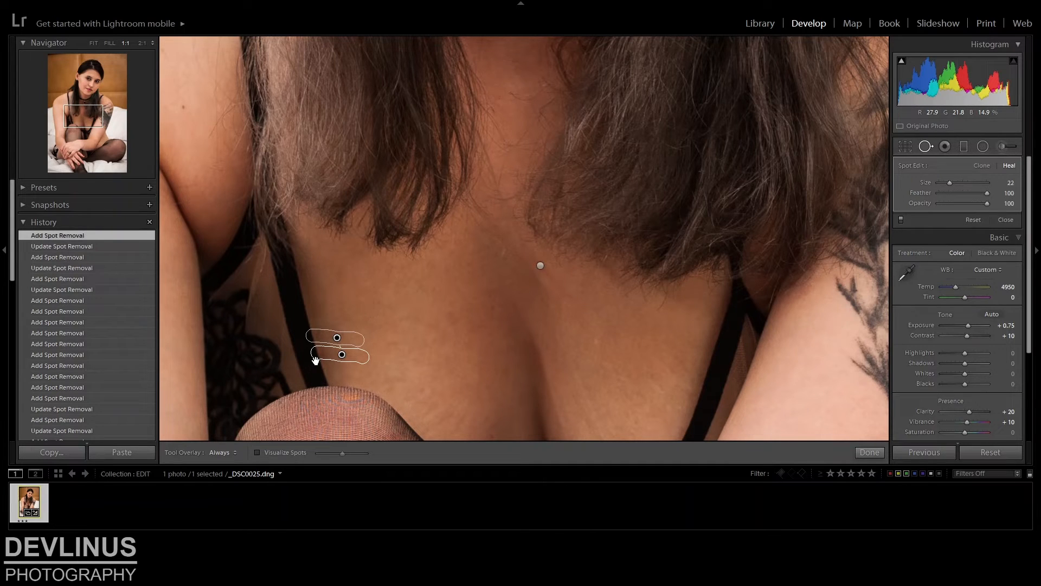
key("q")
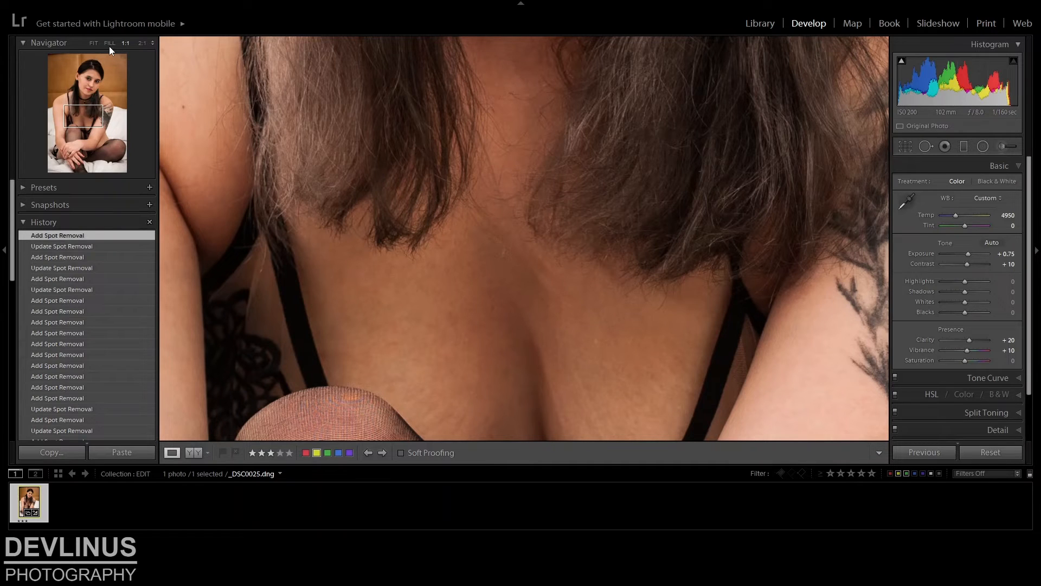
Add a tall inverted Burn (Darken) radial filter at −0.30 exposure centred on the photo's upper-left corner
left_click(110, 46)
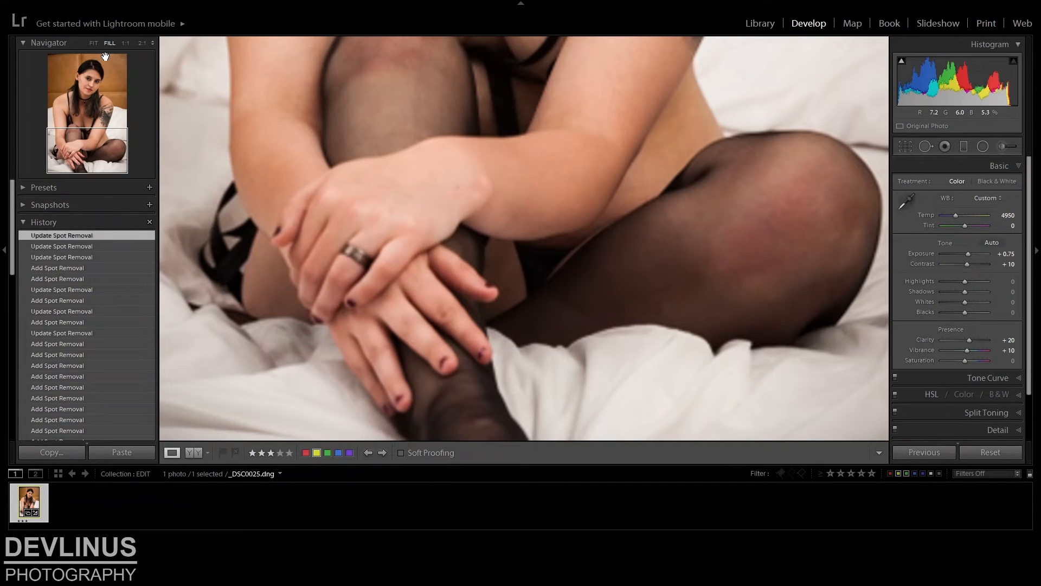
left_click(587, 279)
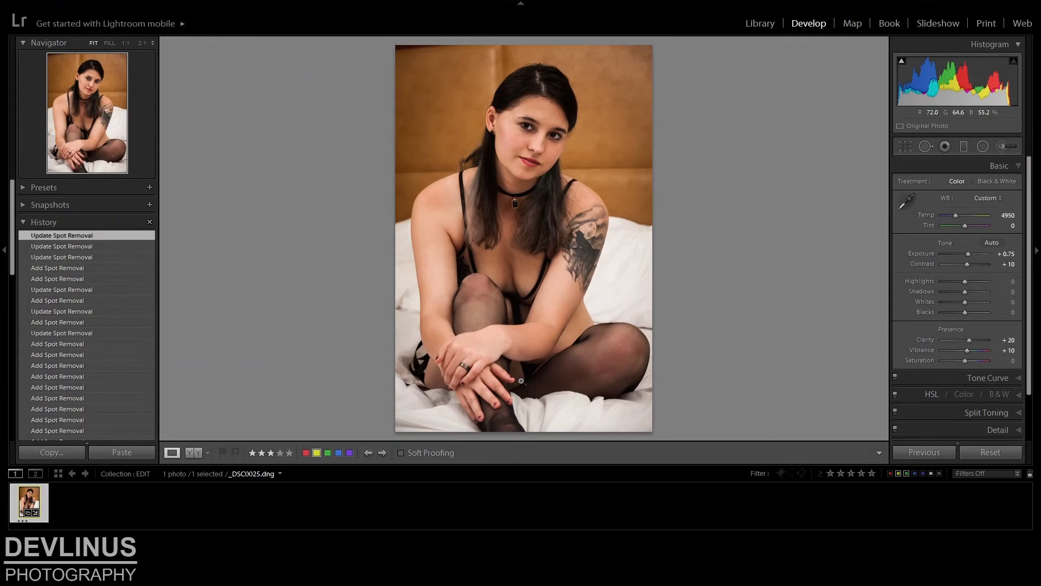
key("shift+m")
left_click_drag(488, 381, 485, 373)
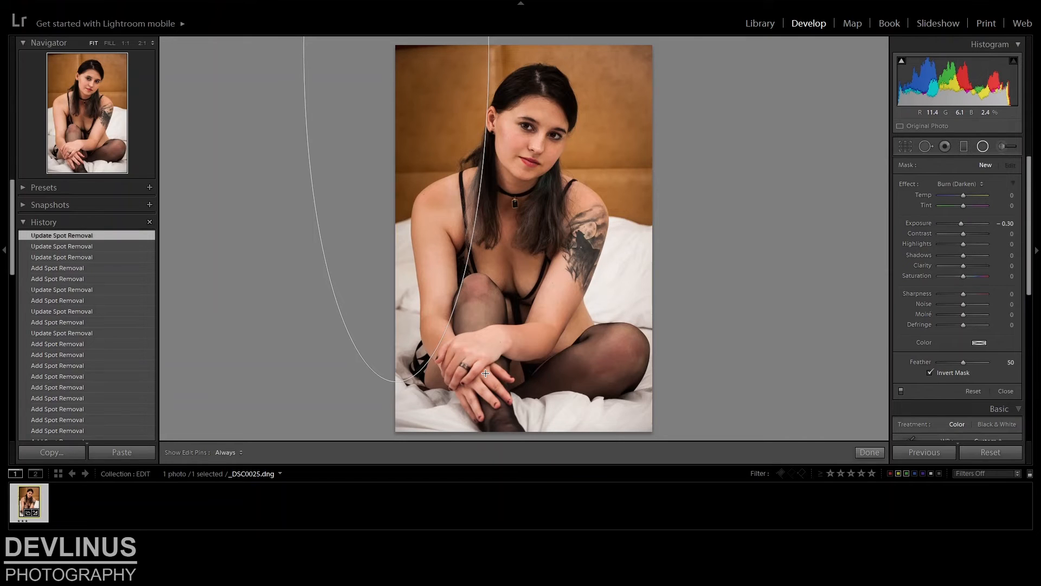
left_click_drag(485, 374, 485, 373)
Add matching Burn (Darken) radial filters at −0.30 exposure centred on the photo's upper-right corner and the middle of its bottom edge
left_click_drag(651, 45, 601, 220)
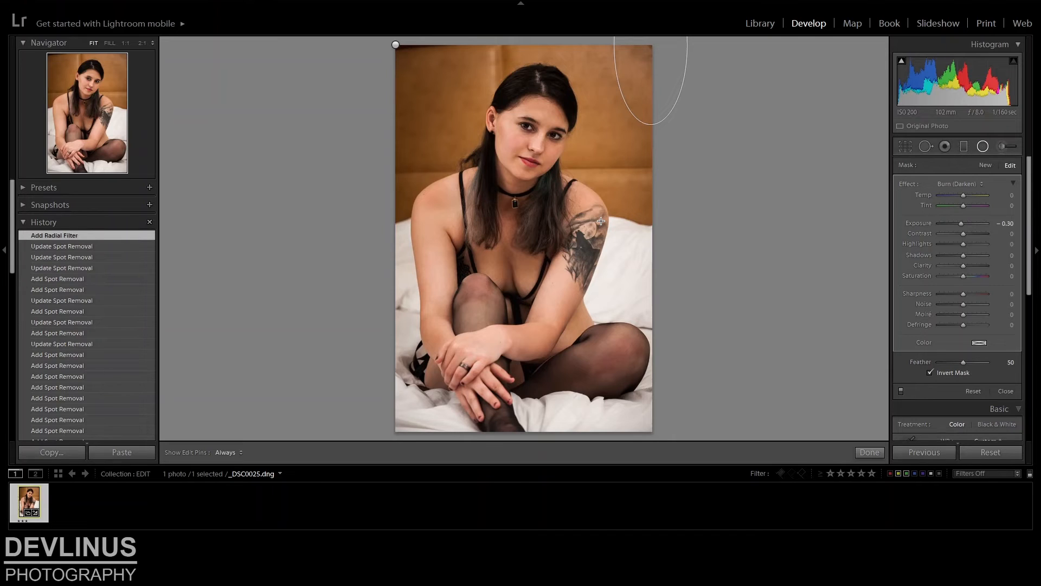
left_click_drag(601, 221, 564, 421)
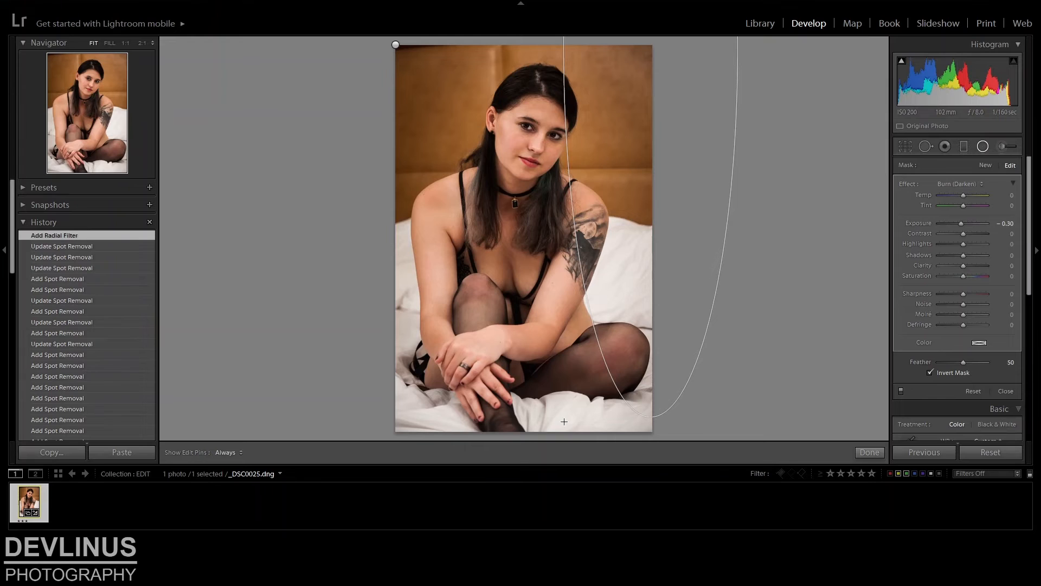
left_click_drag(564, 421, 563, 421)
left_click_drag(515, 431, 780, 363)
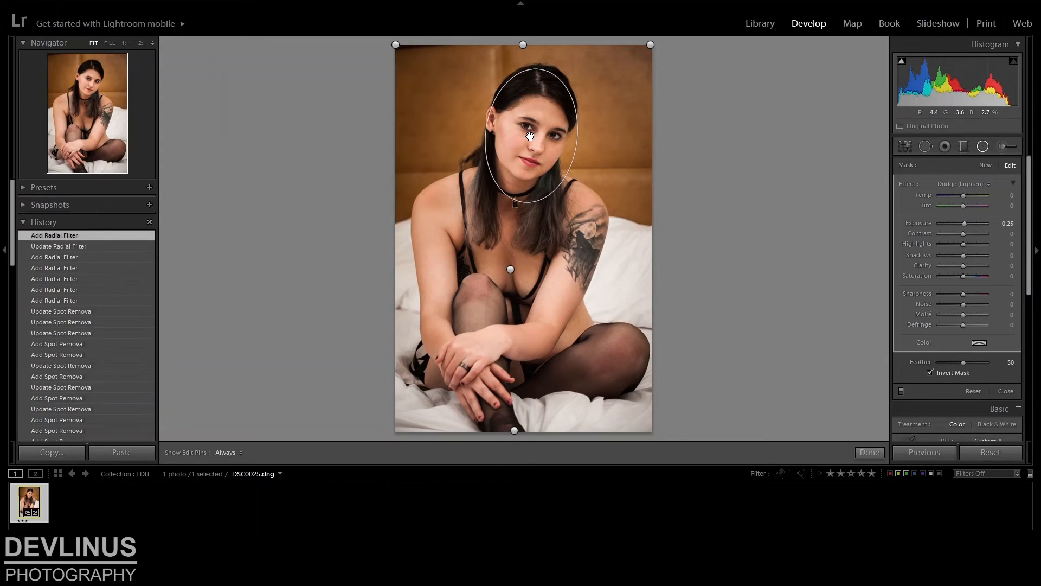
Lighten the face and both eyes with Dodge (Lighten) radial filters at 0.25 exposure, fitting each ellipse around its feature
left_click_drag(530, 136, 531, 128)
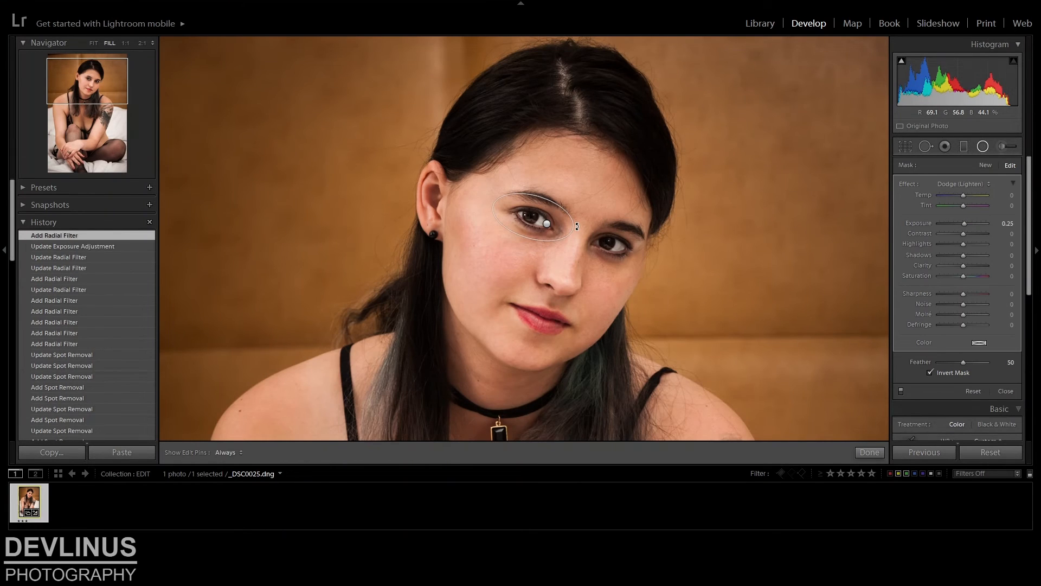
left_click_drag(577, 226, 569, 231)
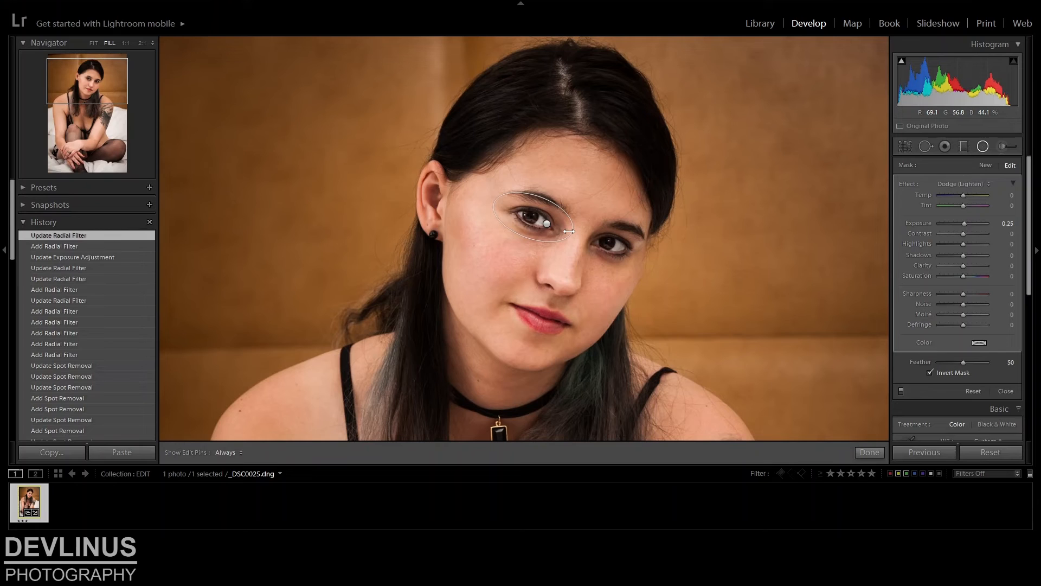
left_click_drag(527, 238, 526, 242)
left_click_drag(616, 246, 648, 270)
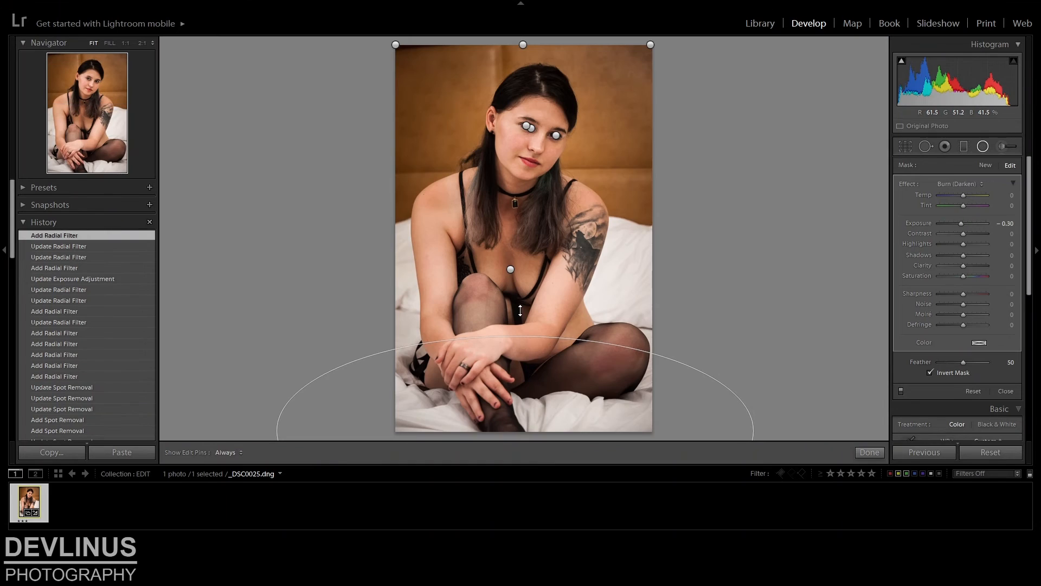
Extend the bottom-edge burn filter upward to just above the raised knee's middle and finish the radial filter editing
left_click_drag(520, 310, 520, 294)
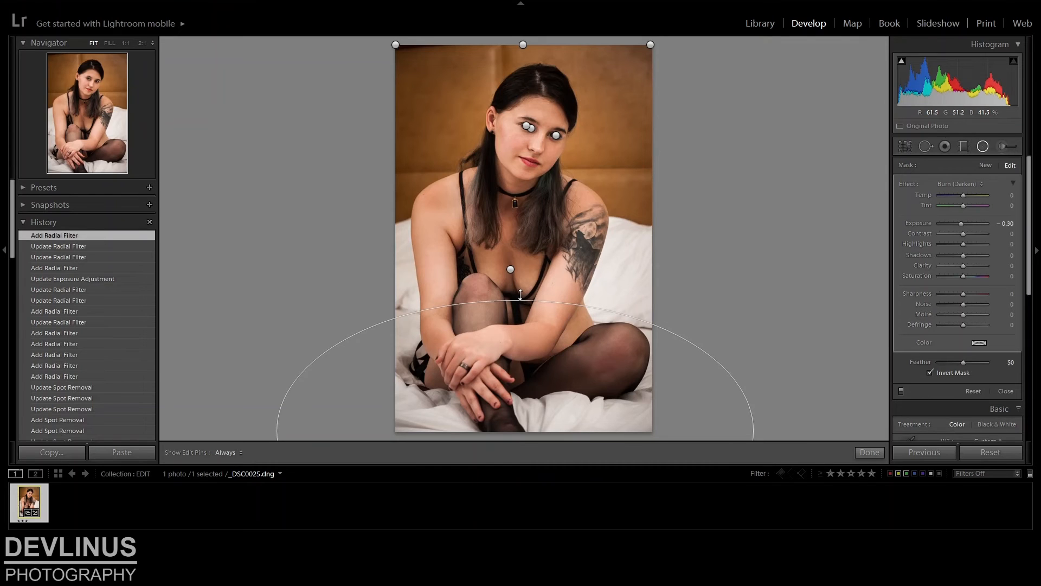
left_click_drag(521, 295, 520, 294)
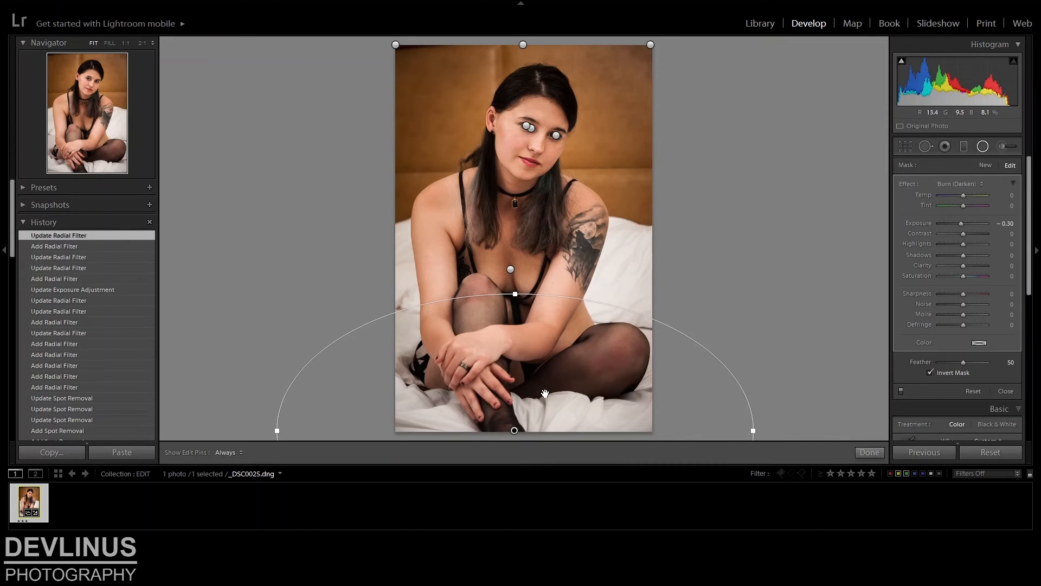
key("Return")
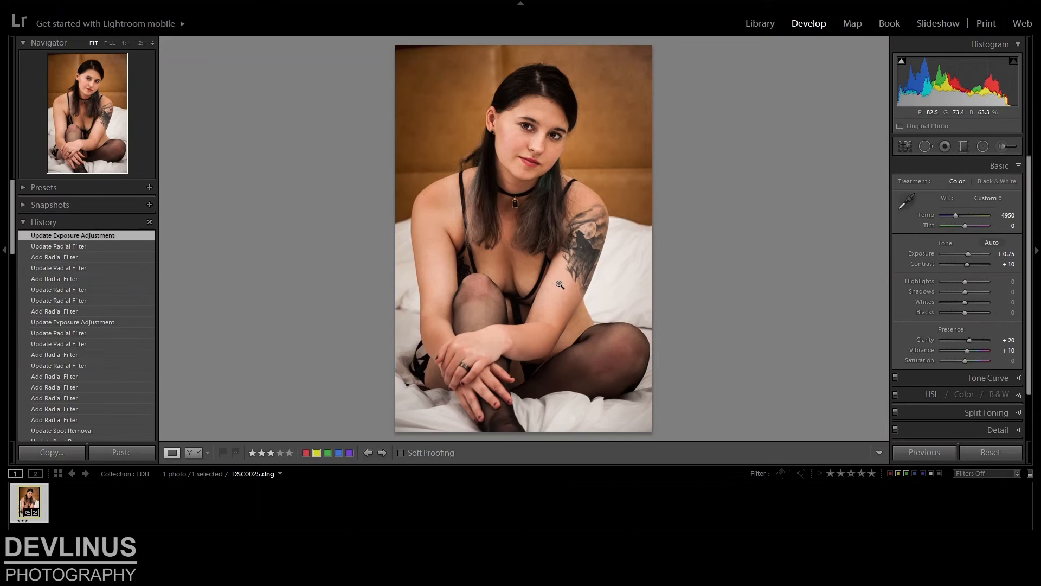
Compare an earlier history state with the latest one, and lighten the neck and chest with an inverted Dodge (Lighten) radial filter at 0.25 exposure
left_click(56, 267)
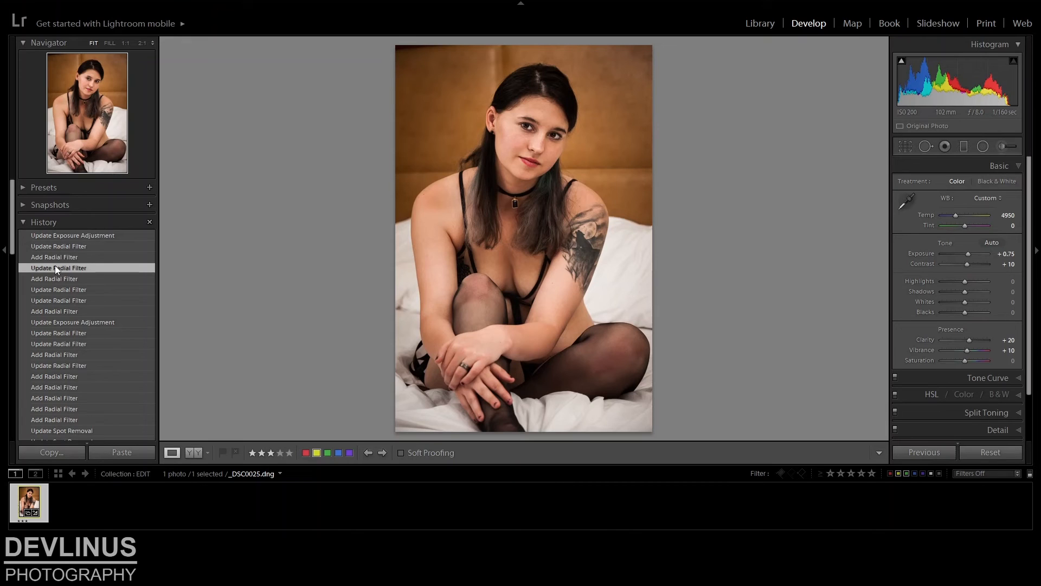
left_click(61, 235)
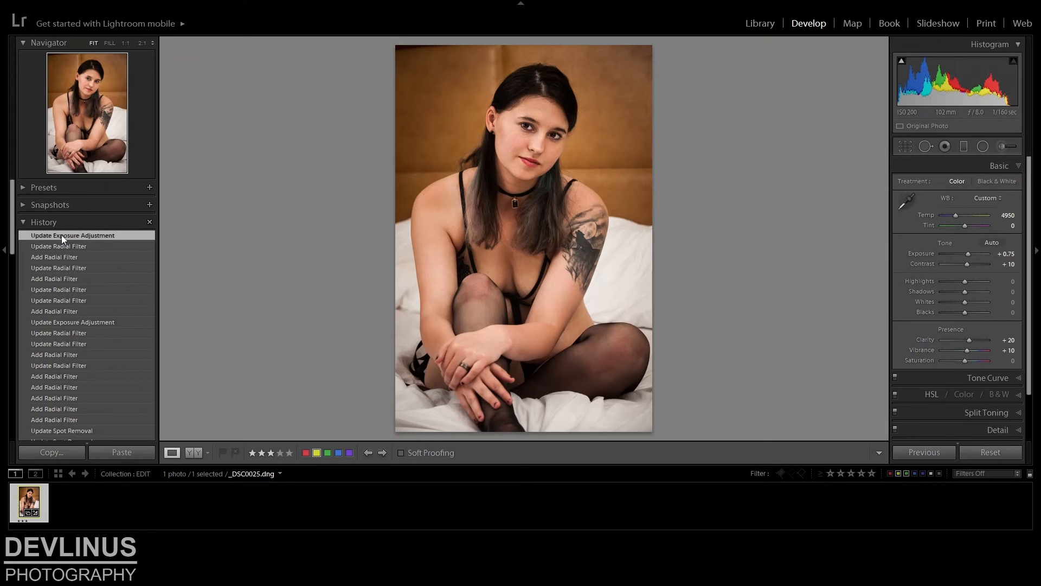
key("shift+m")
left_click(516, 228)
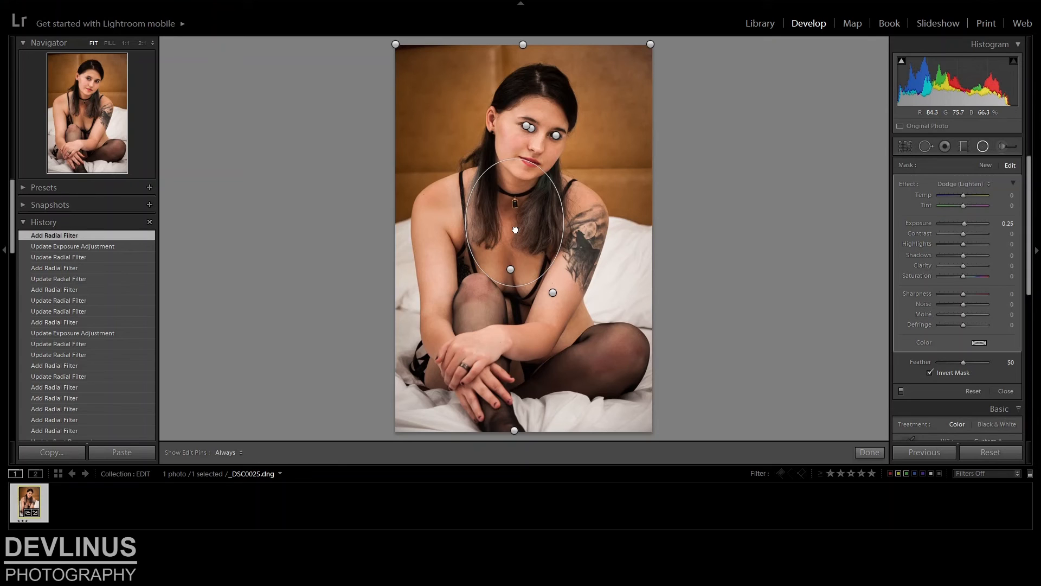
key("shift+m")
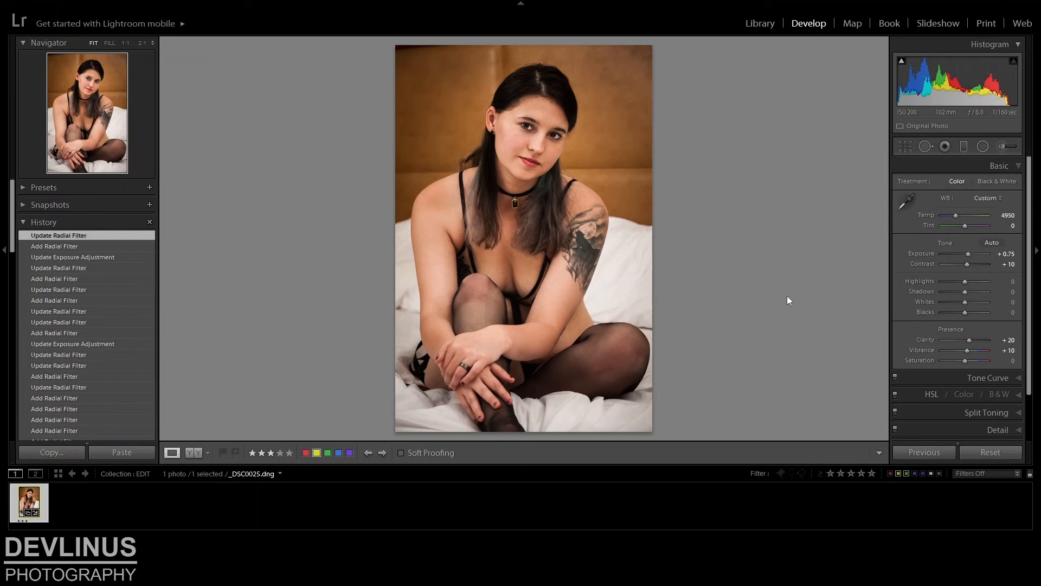
Compare the photo before and after side by side, and heal the wall's upper-left edge with a size 78 stroke sampled from just below it
left_click(191, 453)
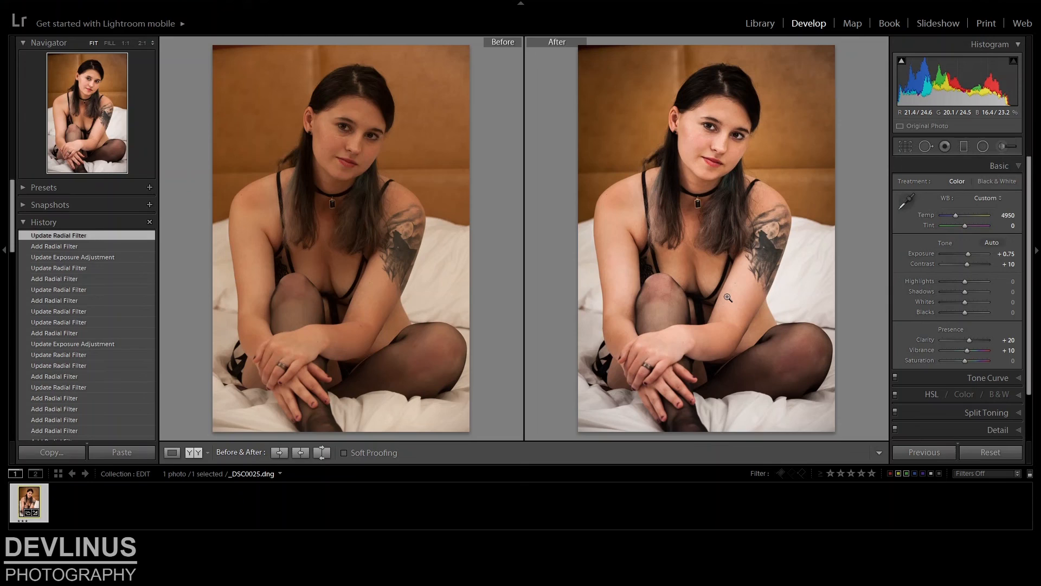
left_click(172, 454)
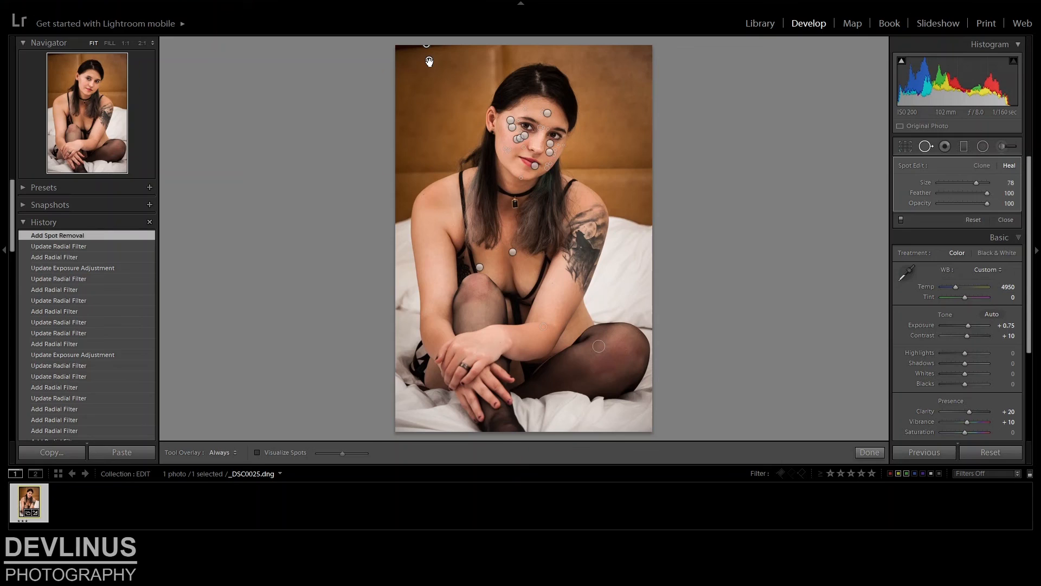
left_click_drag(429, 60, 427, 64)
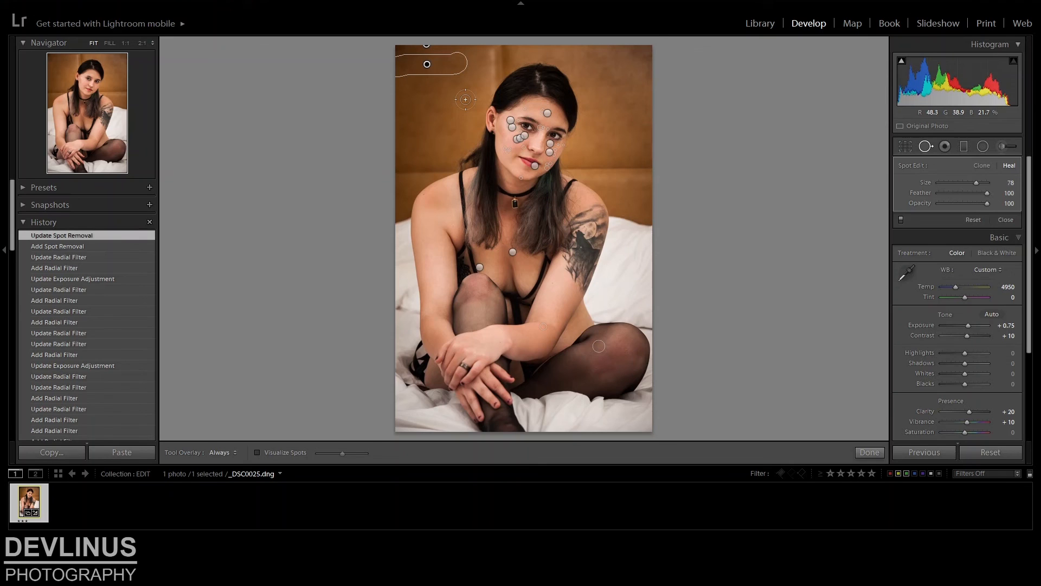
key("q")
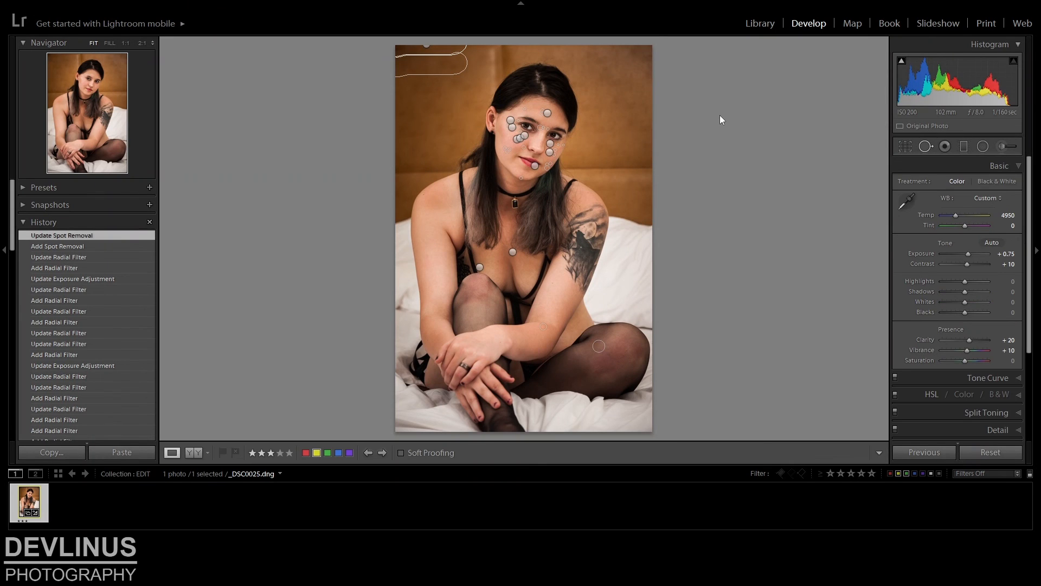